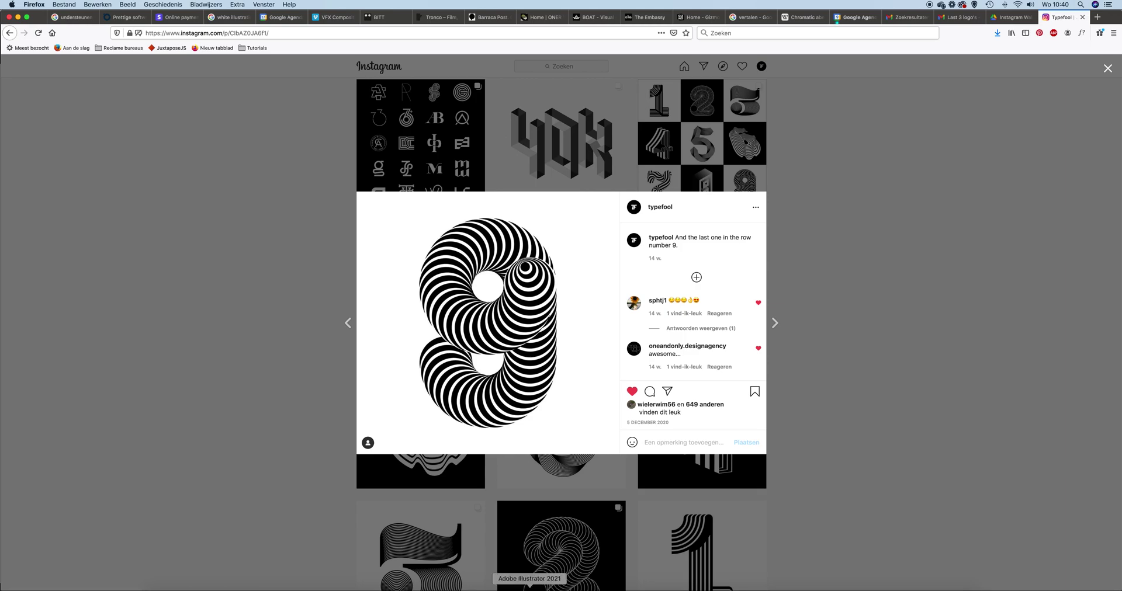
Draw a circle about 145 px wide on the blank artboard with the Ellipse Tool
{"action": "left_click", "coordinate": [562, 587]}
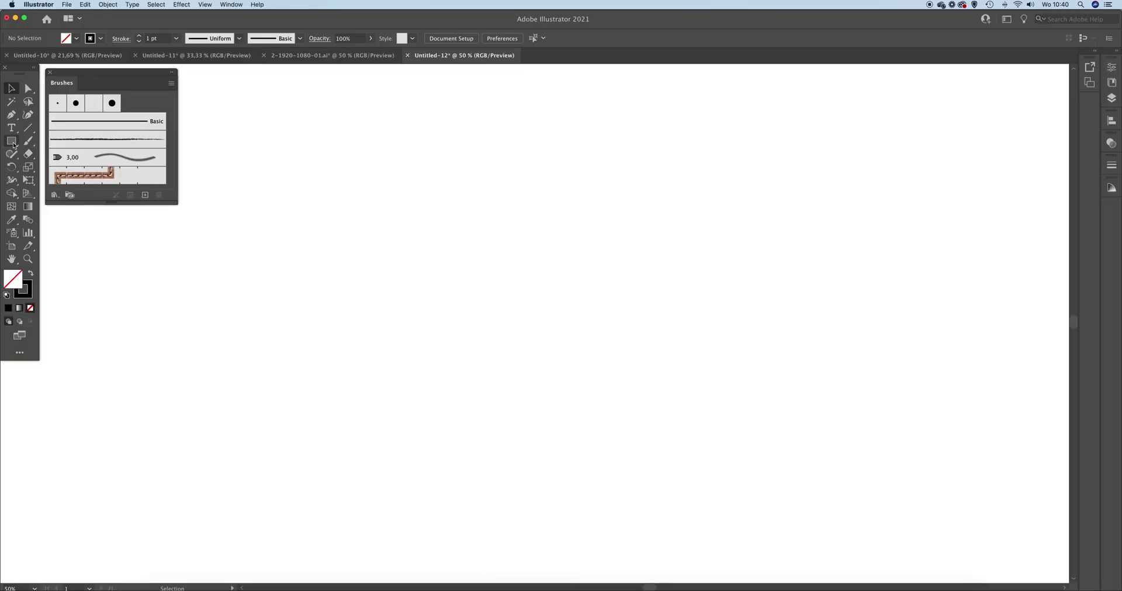
{"action": "left_click_drag", "start_coordinate": [14, 144], "coordinate": [64, 167]}
{"action": "left_click_drag", "start_coordinate": [365, 244], "coordinate": [412, 291]}
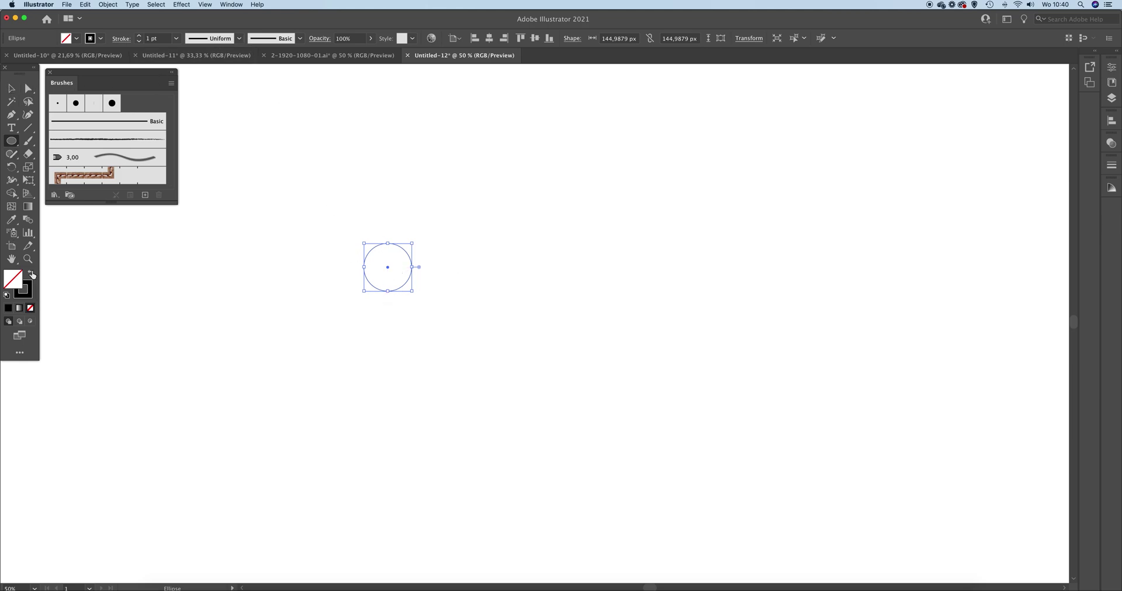
Make the circle solid black with no stroke and move it down and right
{"action": "left_click", "coordinate": [32, 274]}
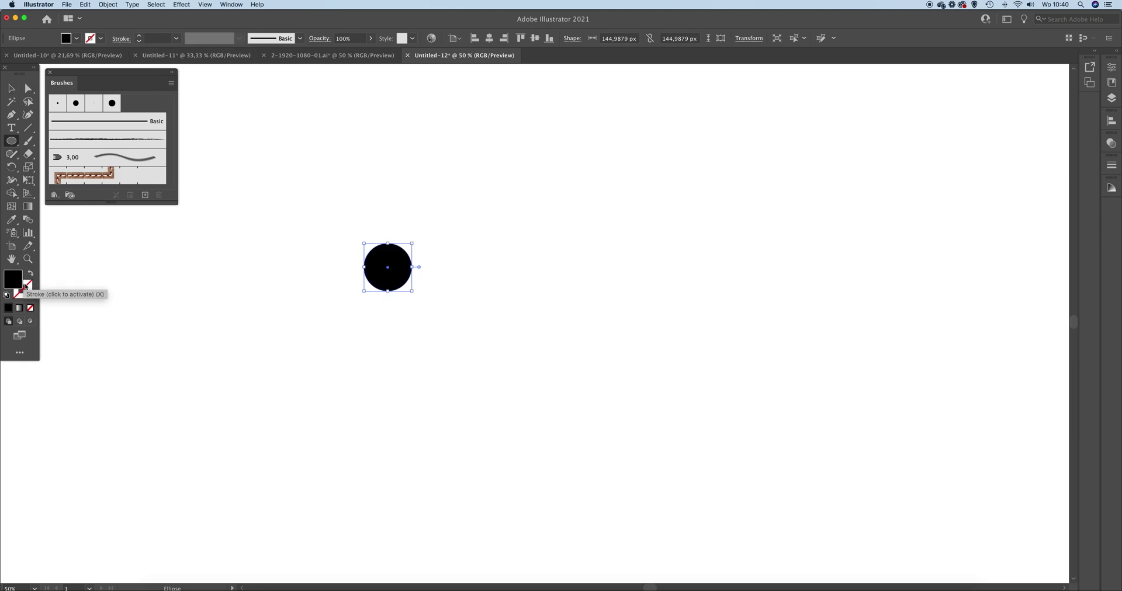
{"action": "left_click", "coordinate": [11, 89]}
{"action": "left_click", "coordinate": [503, 228]}
{"action": "left_click_drag", "start_coordinate": [405, 270], "coordinate": [458, 301]}
{"action": "key", "text": "super+shift+a"}
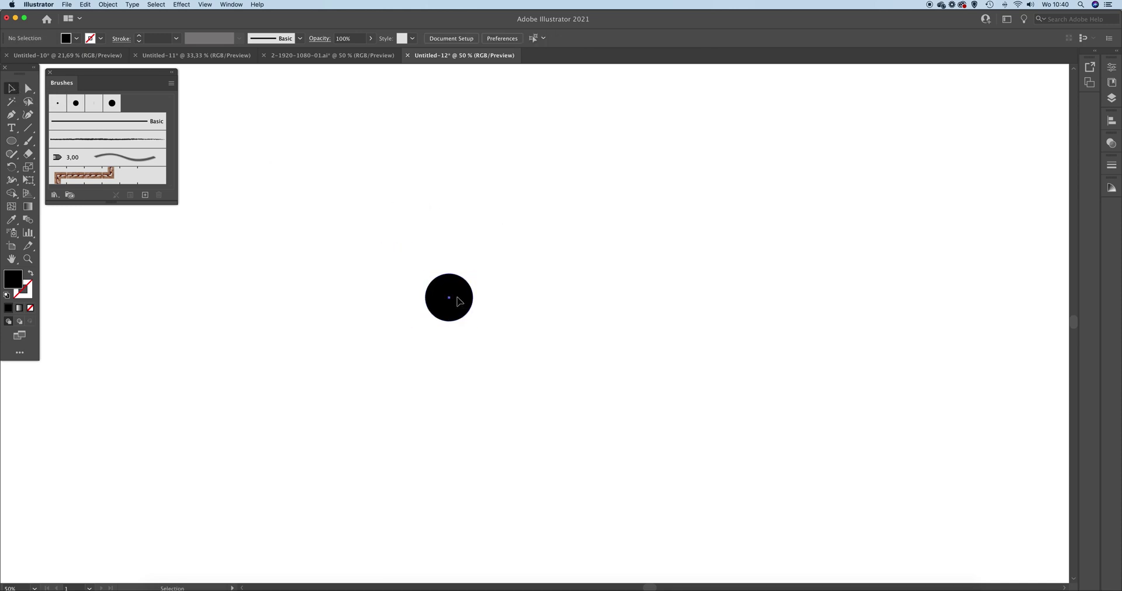
Make a copy of the circle shifted slightly left and fill it white to form a crescent
{"action": "left_click", "coordinate": [458, 301]}
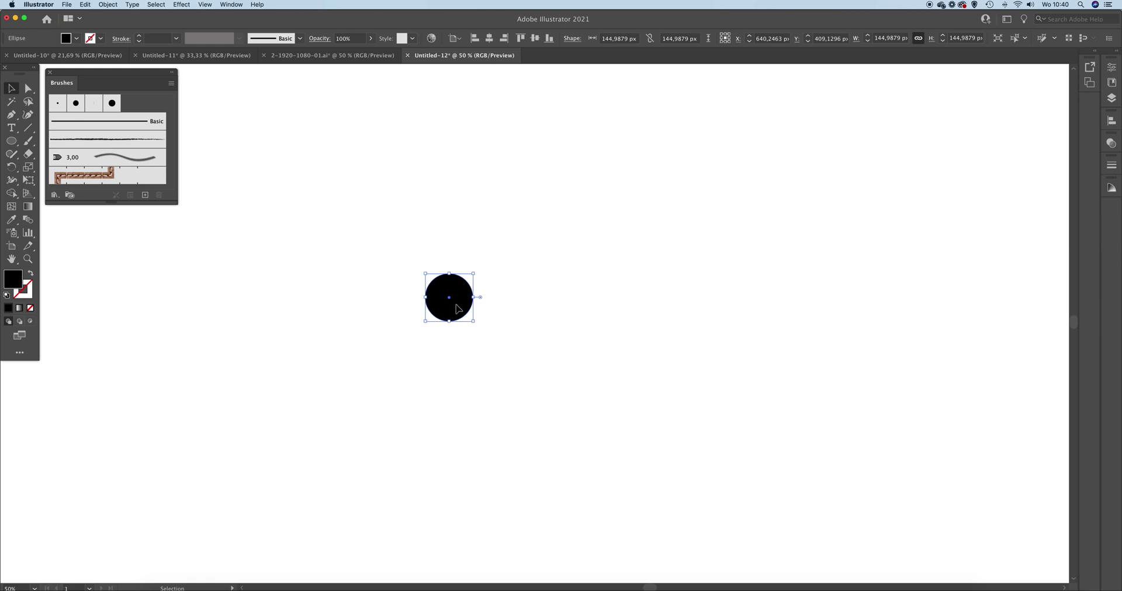
{"action": "left_click_drag", "start_coordinate": [451, 304], "coordinate": [444, 303]}
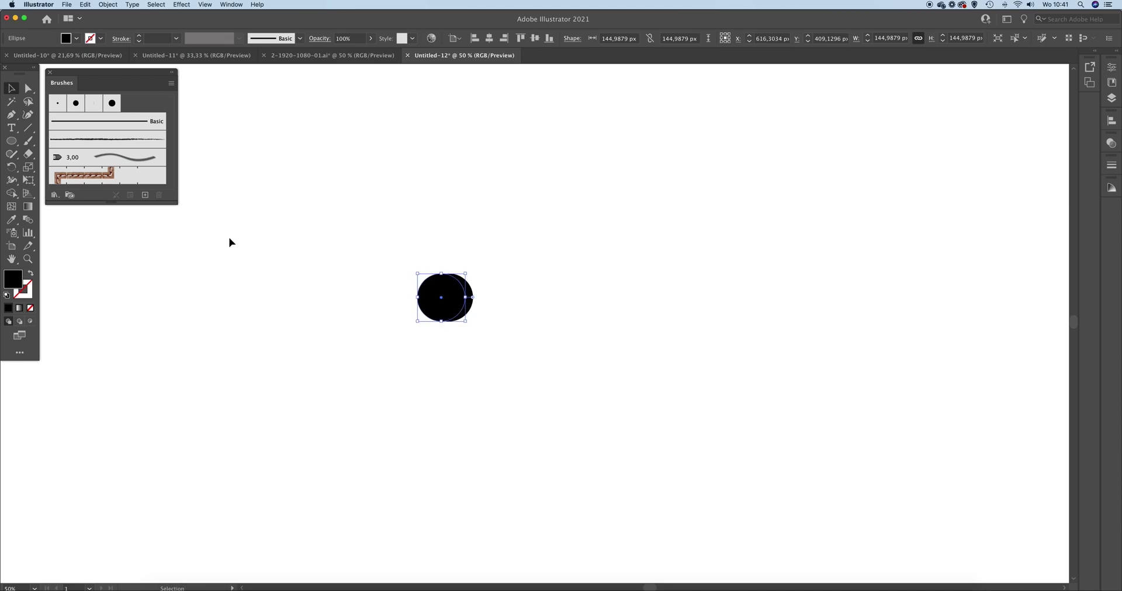
{"action": "double_click", "coordinate": [14, 285]}
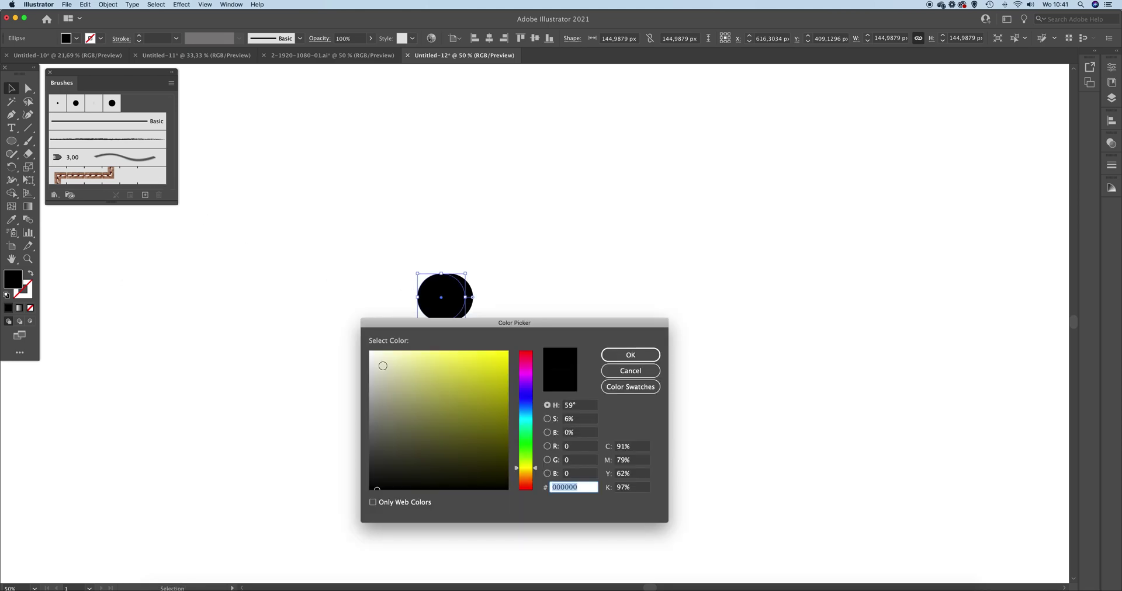
{"action": "left_click", "coordinate": [370, 351]}
{"action": "left_click", "coordinate": [614, 358]}
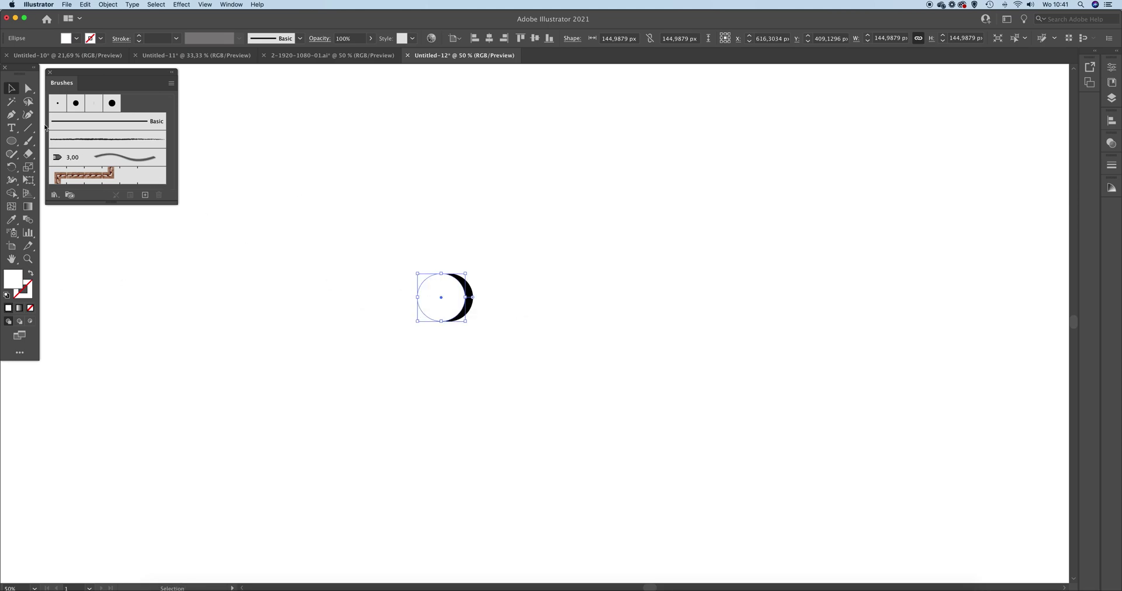
Select both circles, nudge them up, and drop them into the Brushes panel
{"action": "left_click", "coordinate": [349, 274]}
{"action": "key", "text": "super+a"}
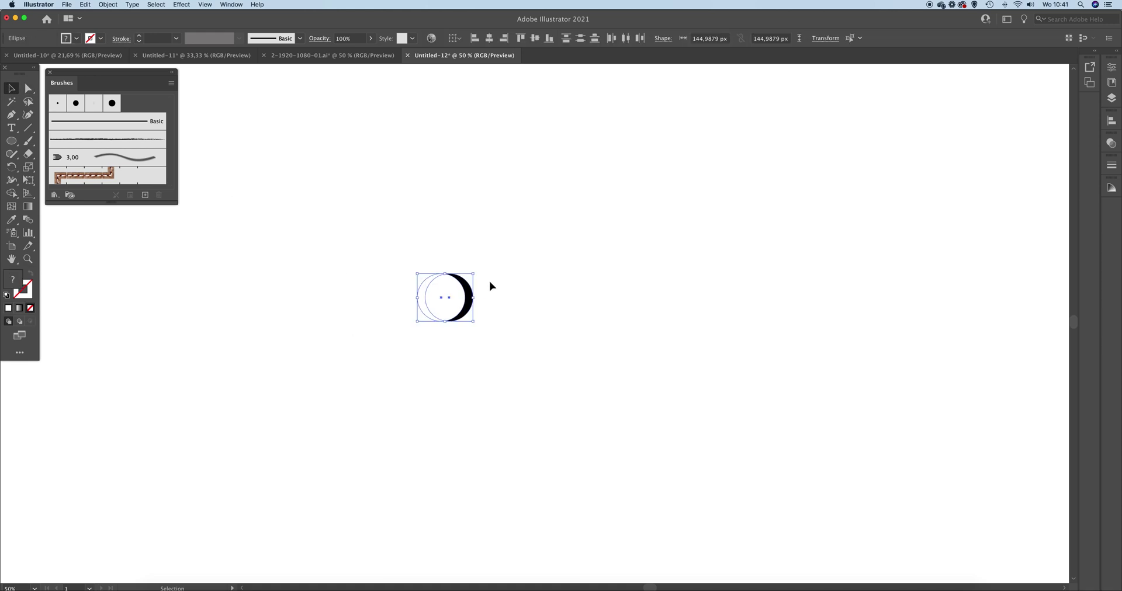
{"action": "left_click_drag", "start_coordinate": [453, 293], "coordinate": [454, 283]}
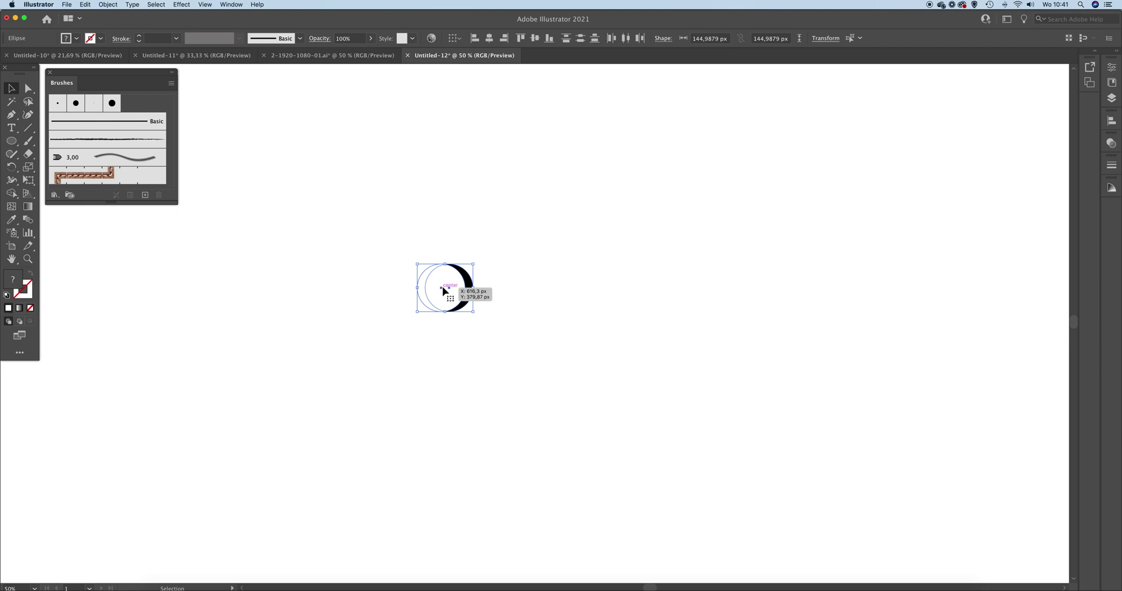
{"action": "mouse_move", "coordinate": [442, 287]}
{"action": "left_mouse_down"}
{"action": "mouse_move", "coordinate": [406, 229]}
{"action": "mouse_move", "coordinate": [141, 109]}
{"action": "left_mouse_up"}
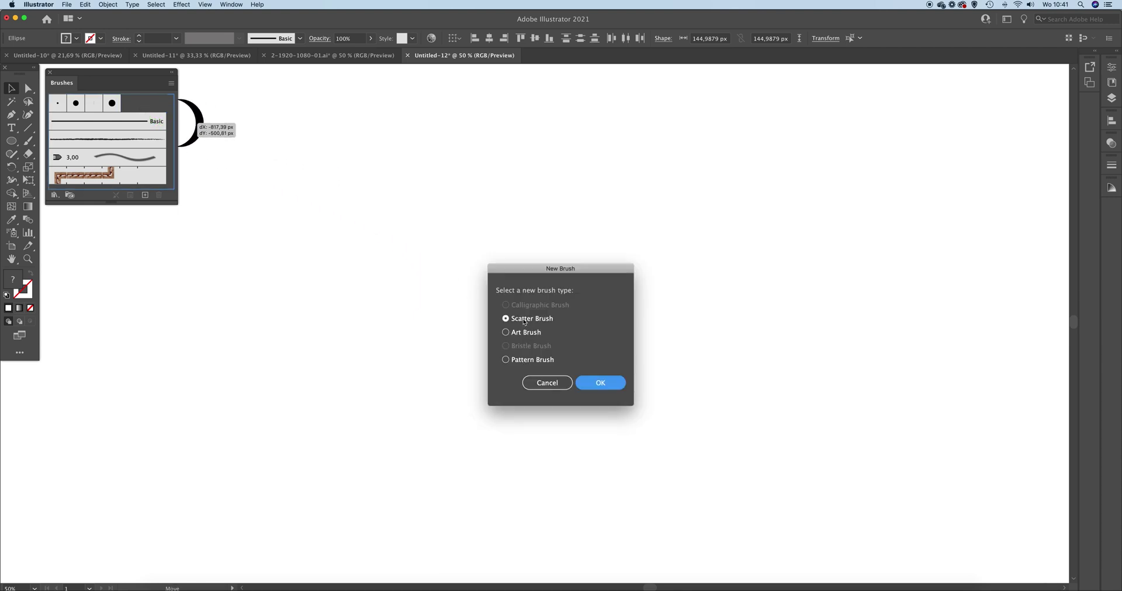
Make the crescent a scatter brush with 15% spacing and rotation relative to Path
{"action": "left_click", "coordinate": [601, 383]}
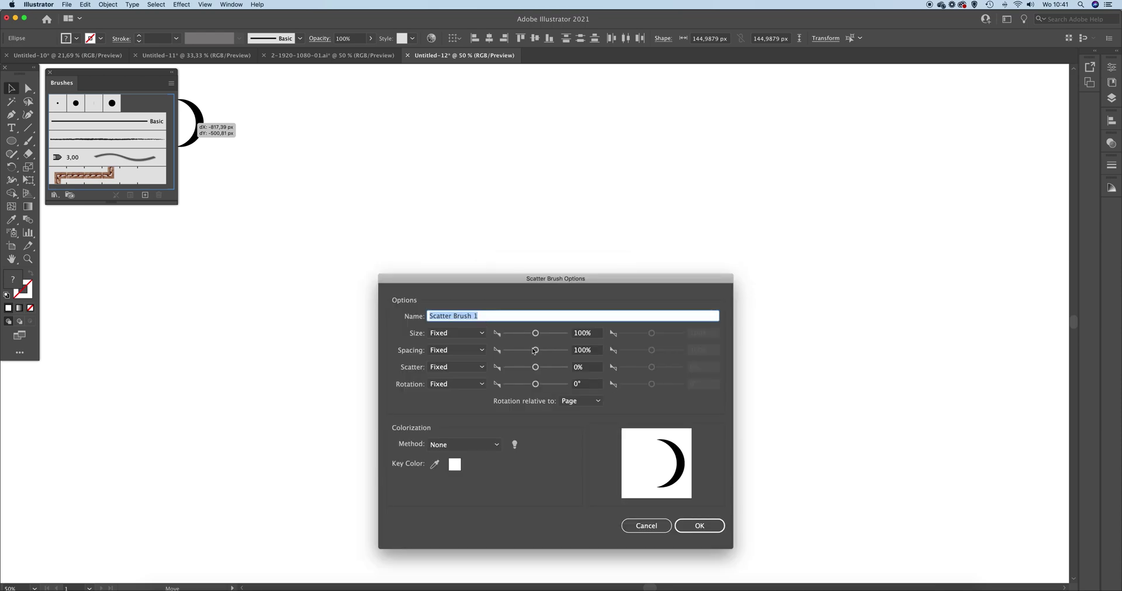
{"action": "left_click_drag", "start_coordinate": [535, 351], "coordinate": [510, 353]}
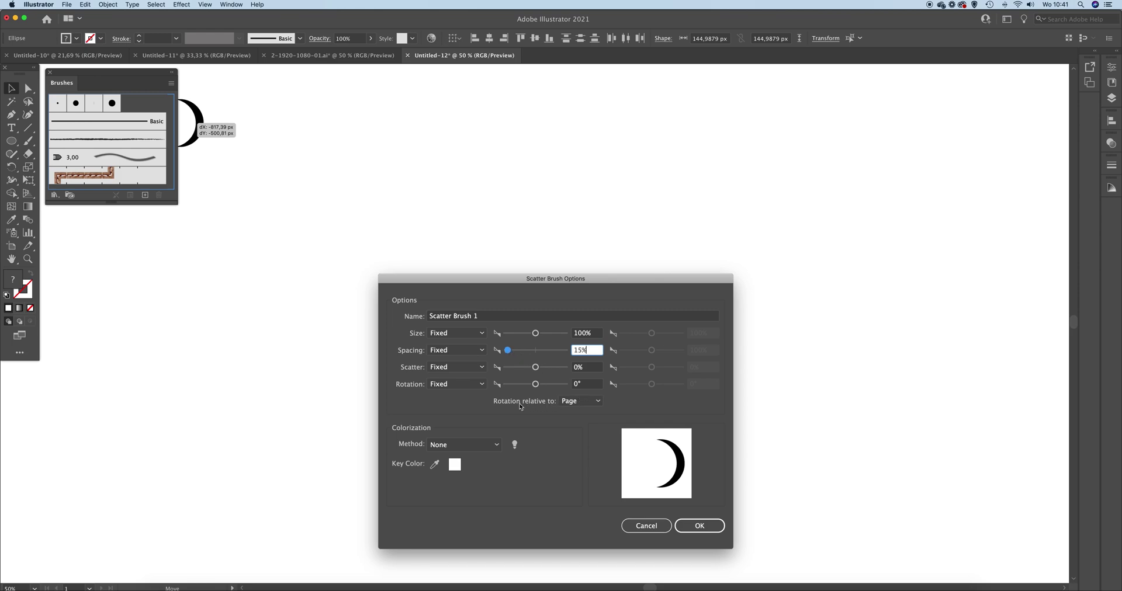
{"action": "left_click", "coordinate": [580, 402]}
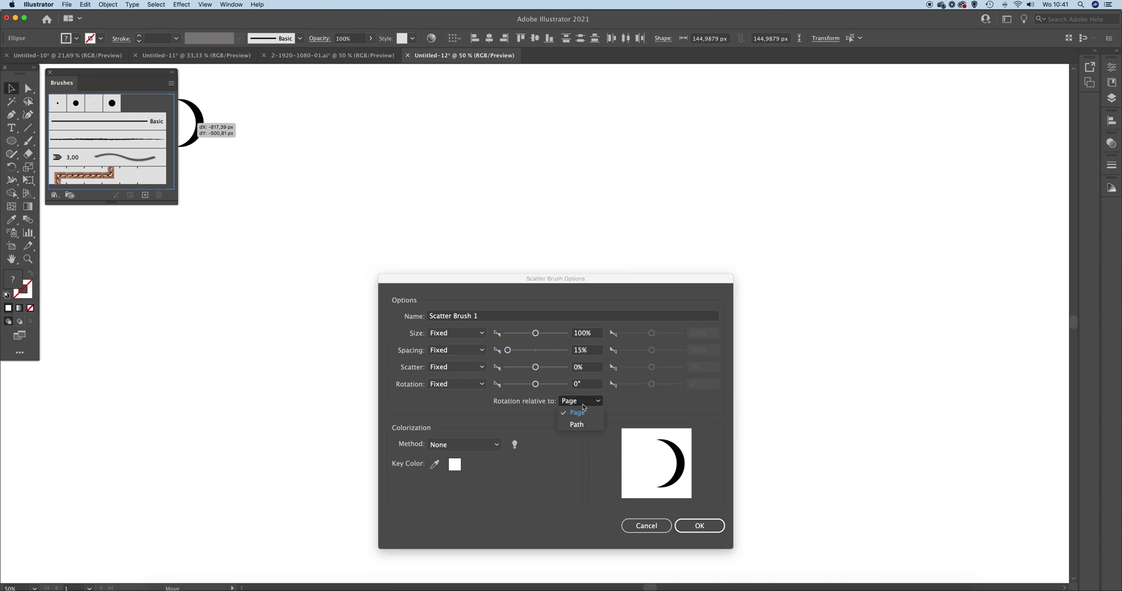
{"action": "left_click", "coordinate": [594, 425]}
{"action": "left_click", "coordinate": [701, 527]}
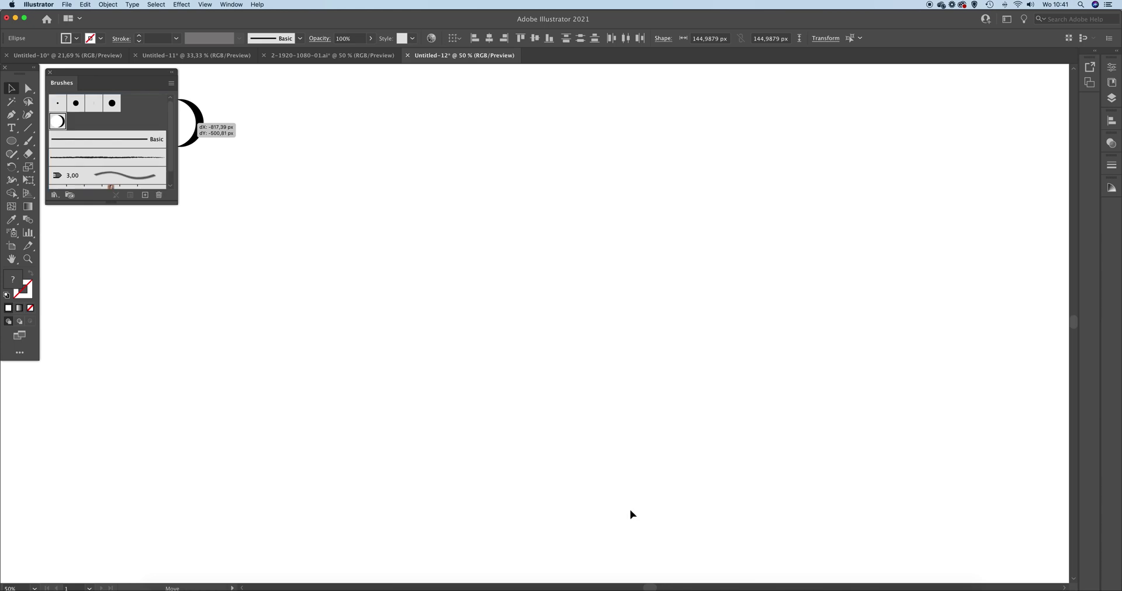
{"action": "left_click", "coordinate": [340, 262]}
Draw a horizontal line below the crescent and apply Scatter Brush 1 to it
{"action": "left_click", "coordinate": [28, 128]}
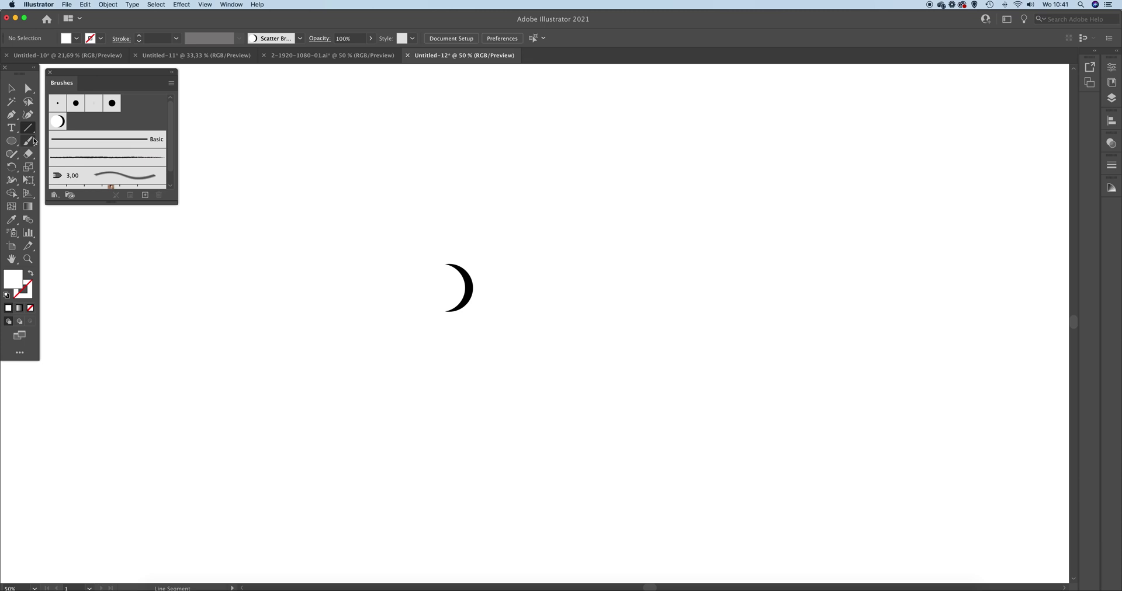
{"action": "left_click_drag", "start_coordinate": [625, 370], "coordinate": [316, 369]}
{"action": "left_click", "coordinate": [8, 89]}
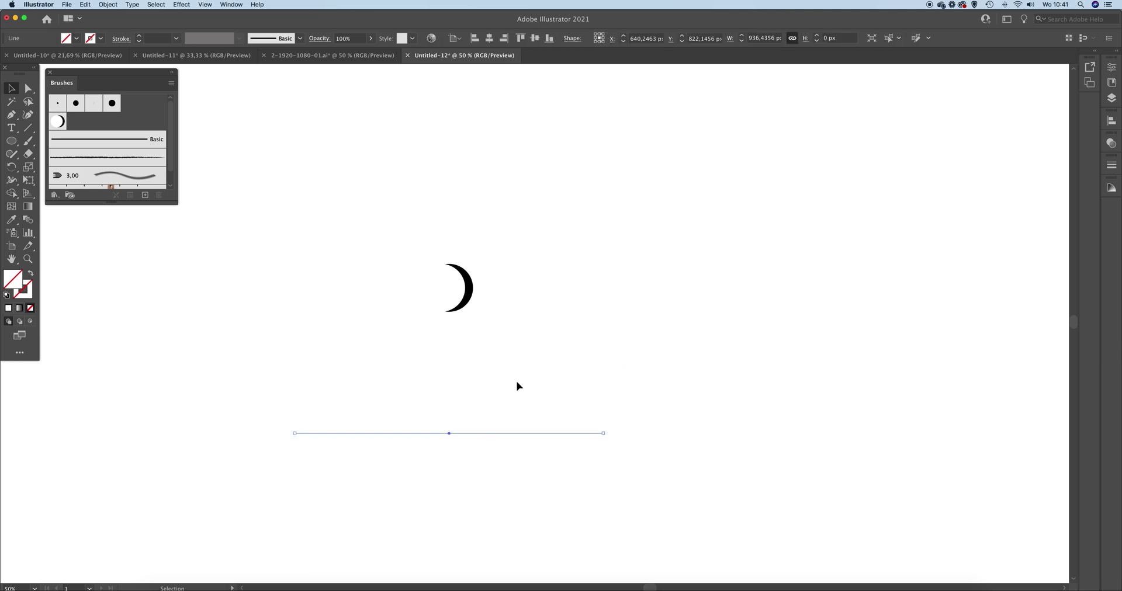
{"action": "left_click", "coordinate": [58, 121]}
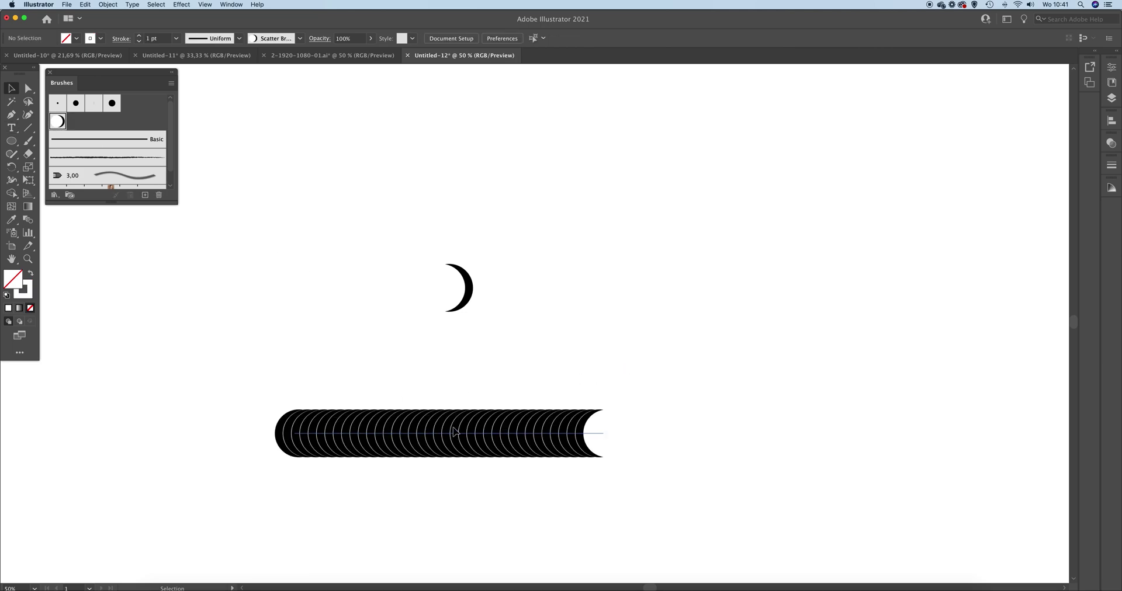
{"action": "left_click_drag", "start_coordinate": [464, 430], "coordinate": [473, 400]}
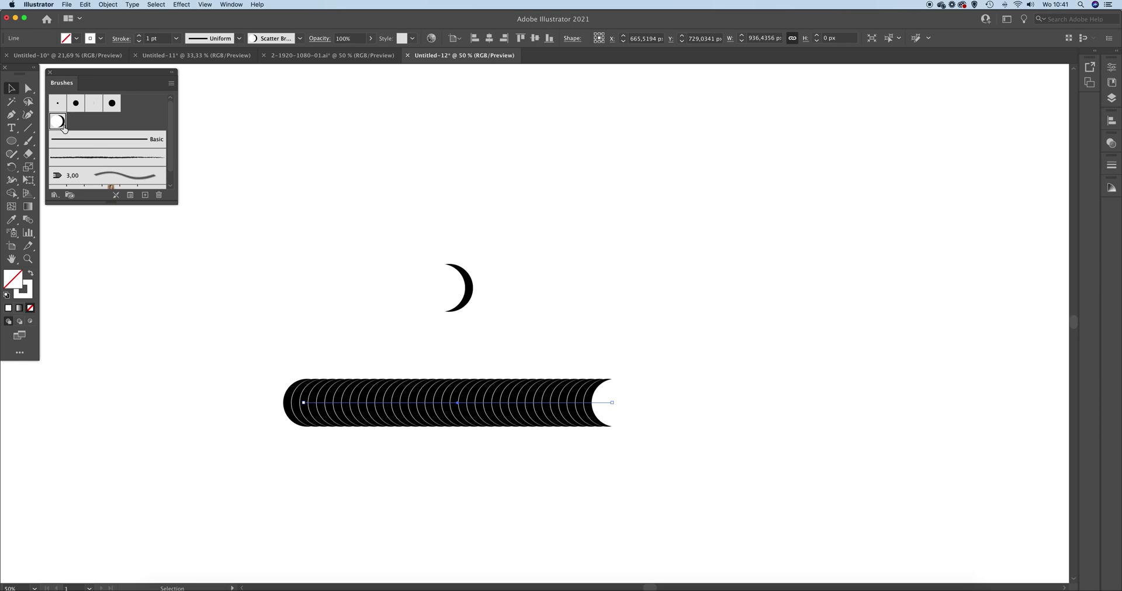
{"action": "left_click_drag", "start_coordinate": [107, 80], "coordinate": [124, 100]}
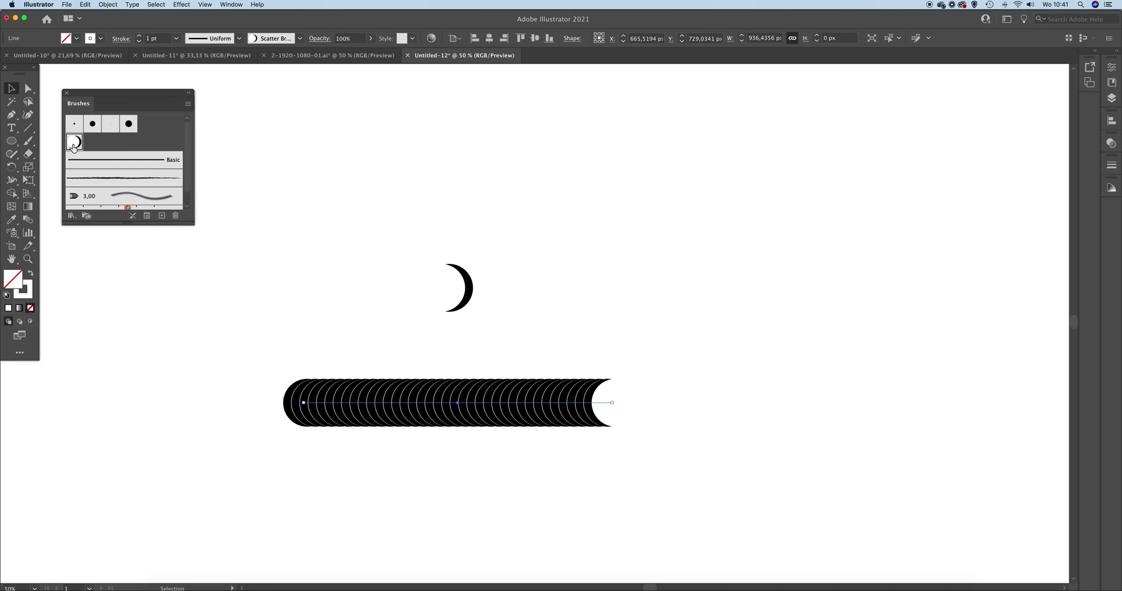
Change Scatter Brush 1 spacing to 20% and apply it to the existing stroke
{"action": "double_click", "coordinate": [73, 143]}
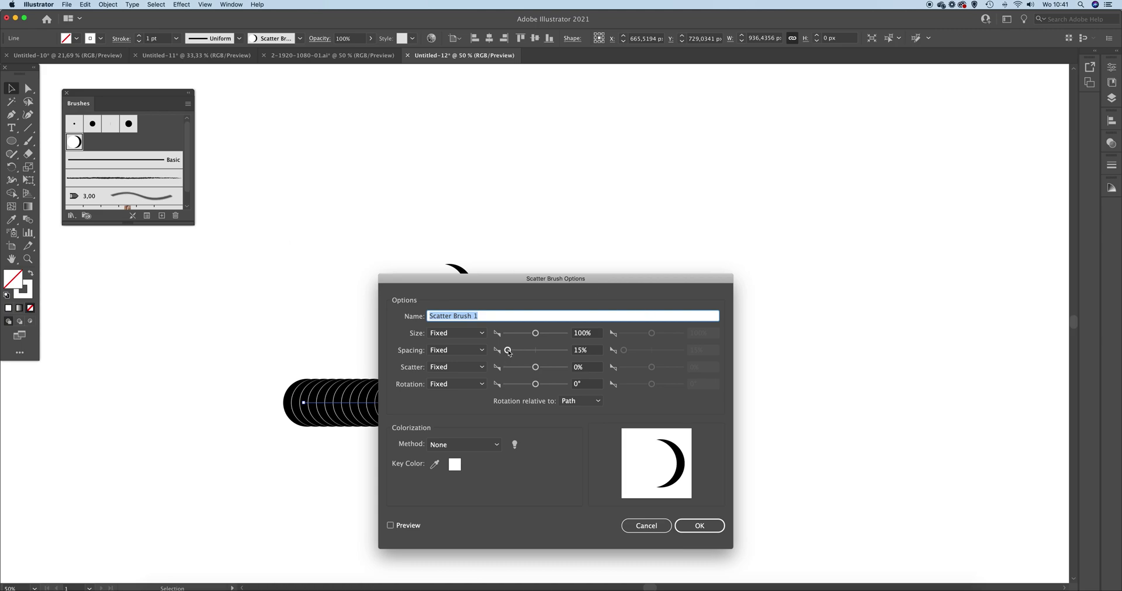
{"action": "left_click_drag", "start_coordinate": [509, 353], "coordinate": [510, 353]}
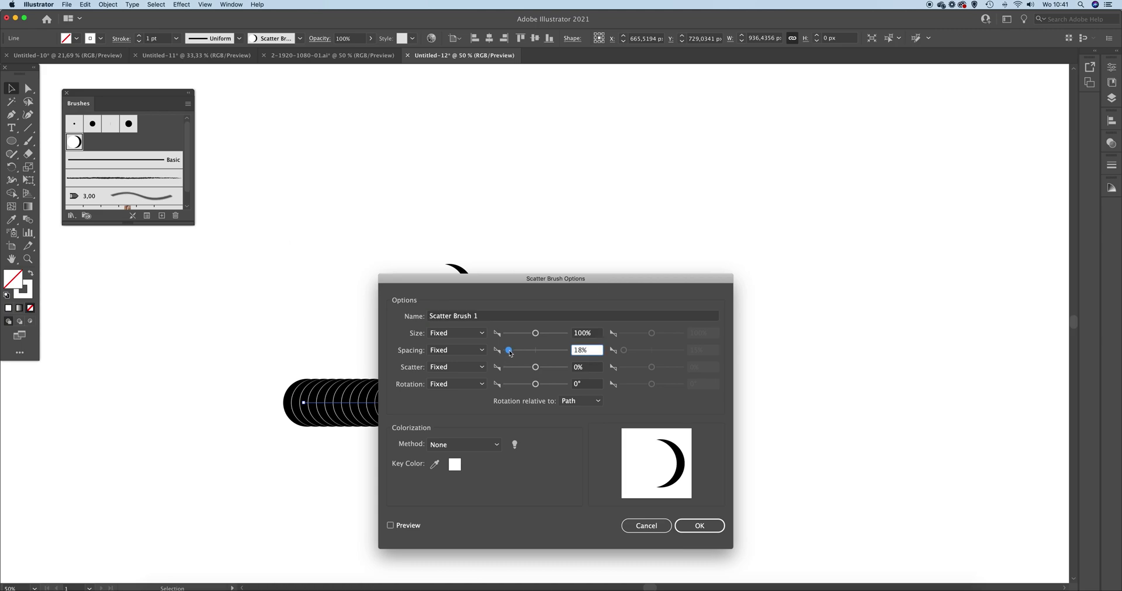
{"action": "left_click", "coordinate": [700, 525]}
{"action": "left_click", "coordinate": [542, 320]}
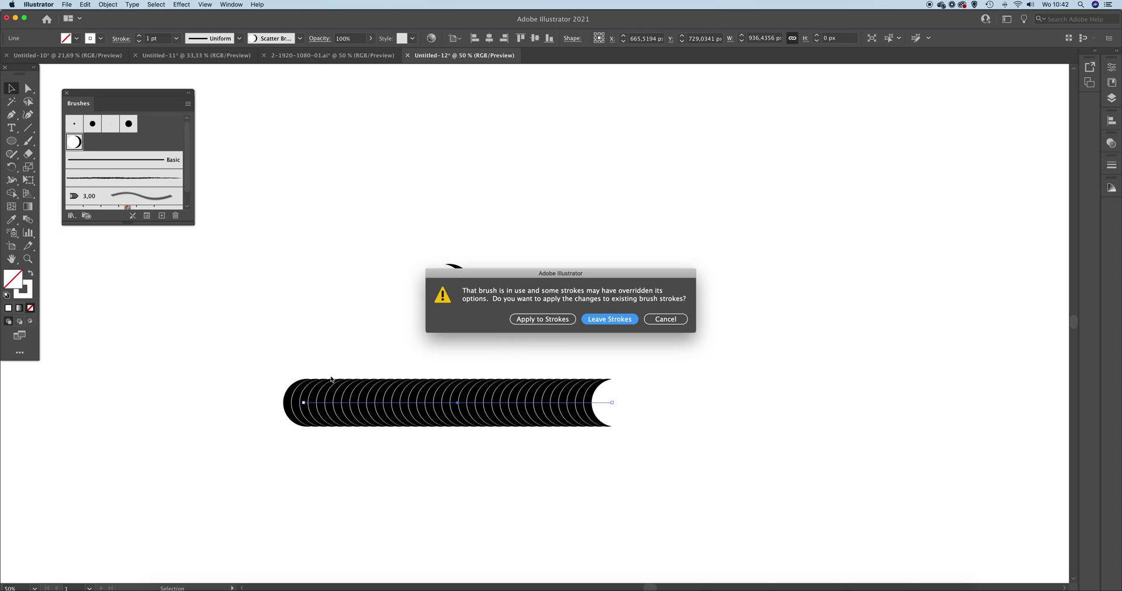
{"action": "left_click", "coordinate": [541, 324]}
{"action": "left_click", "coordinate": [490, 352]}
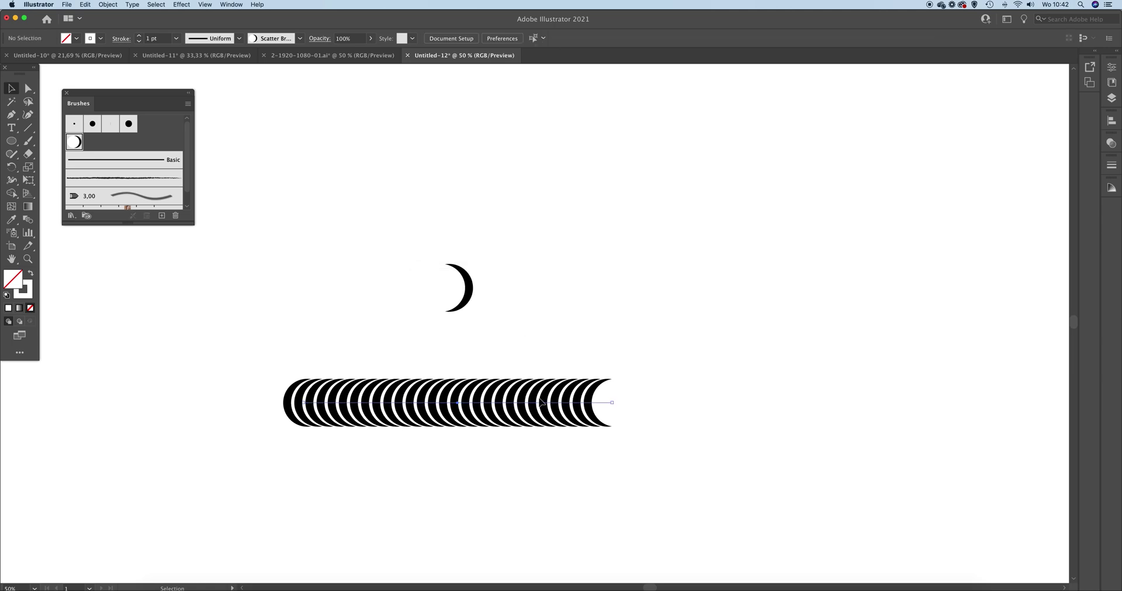
{"action": "left_click_drag", "start_coordinate": [542, 404], "coordinate": [529, 411]}
{"action": "left_click", "coordinate": [566, 360]}
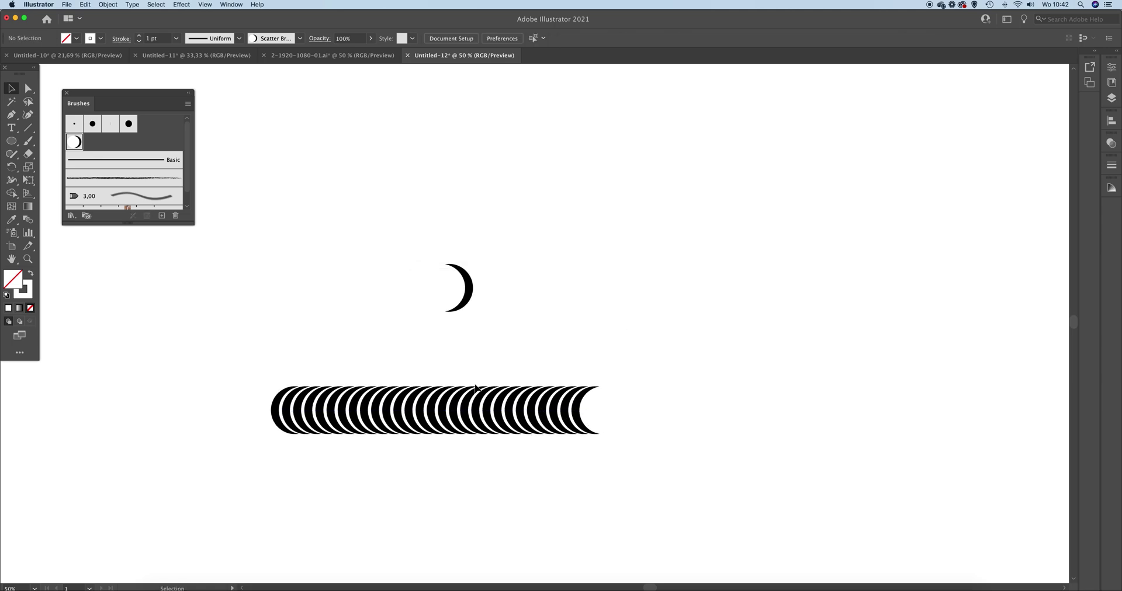
Delete the loose crescent shape and check the striped 9 reference image
{"action": "left_click", "coordinate": [447, 288]}
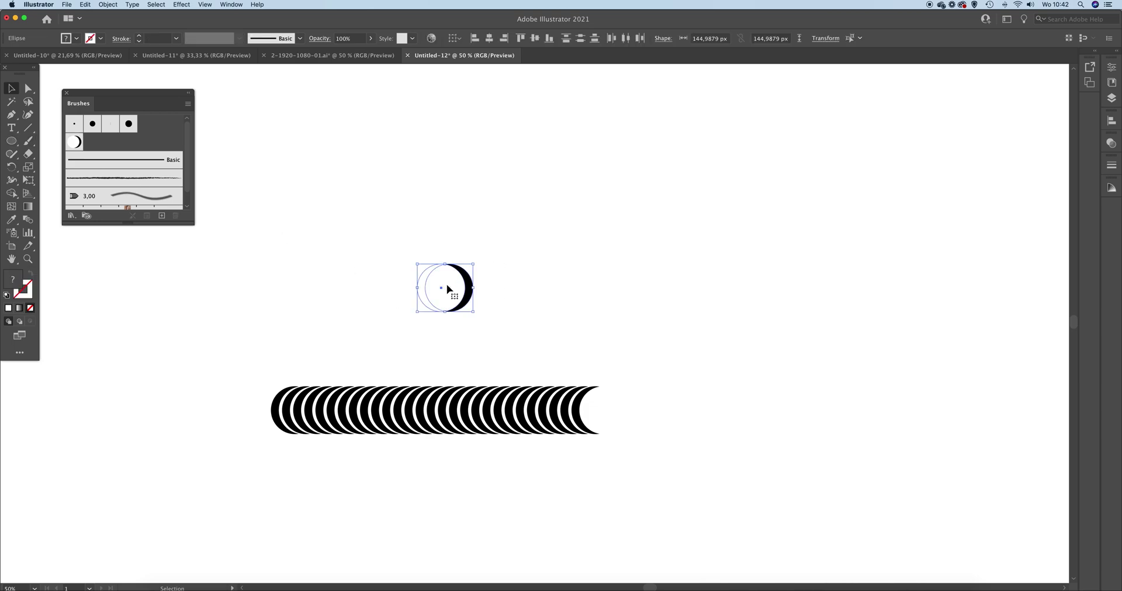
{"action": "left_click_drag", "start_coordinate": [448, 289], "coordinate": [266, 159]}
{"action": "key", "text": "Delete"}
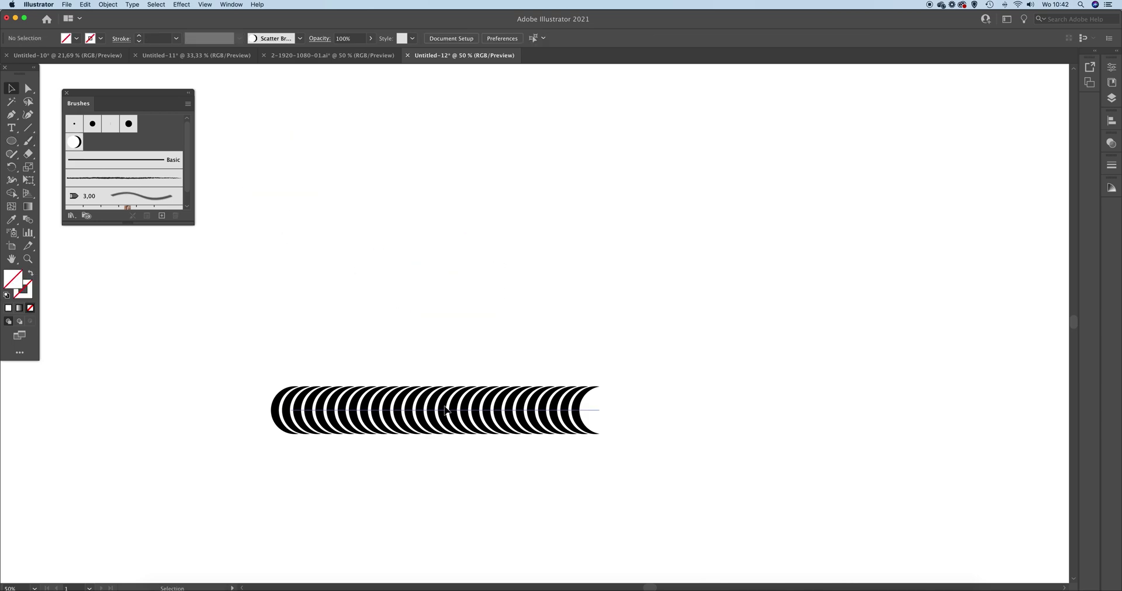
{"action": "key", "text": "Tab"}
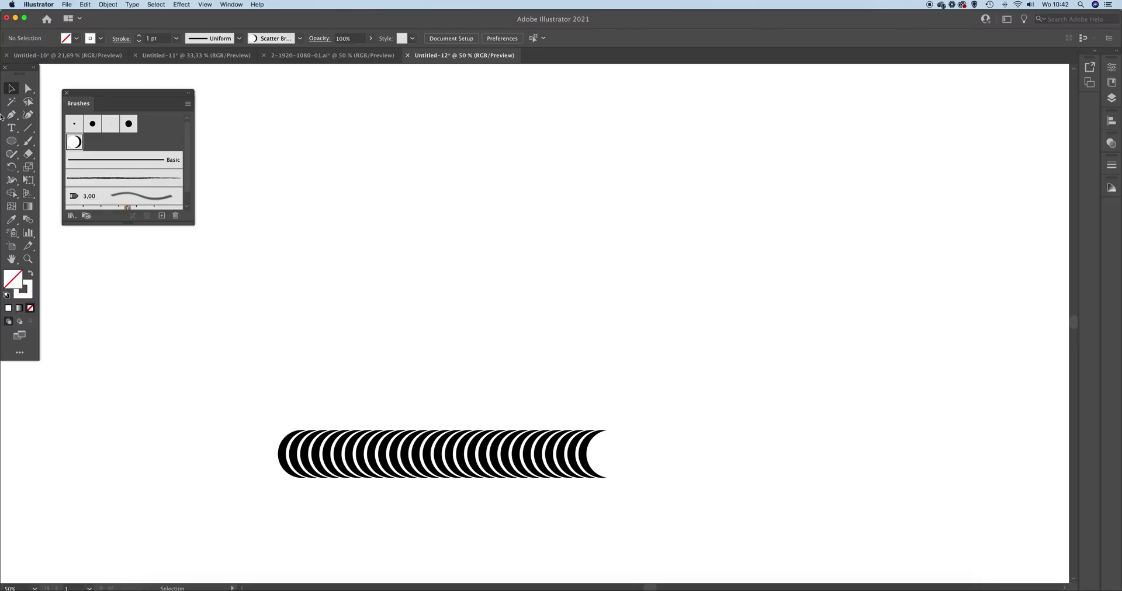
Draw a circle above the striped stroke and give it a black outline
{"action": "left_click", "coordinate": [11, 141]}
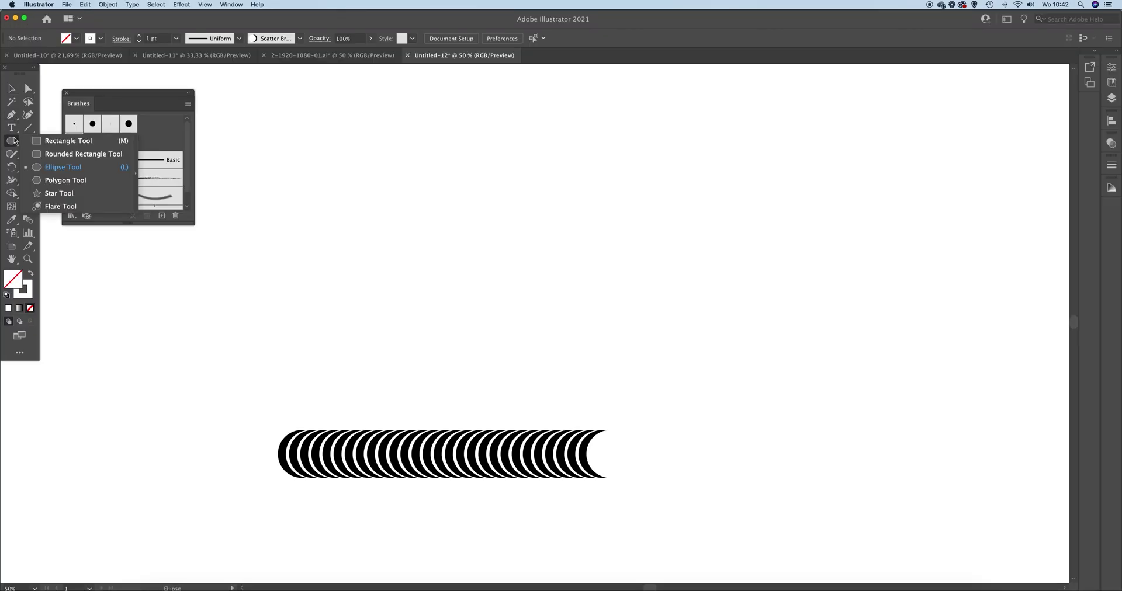
{"action": "left_click", "coordinate": [64, 167]}
{"action": "left_click_drag", "start_coordinate": [336, 134], "coordinate": [490, 287]}
{"action": "key", "text": "v"}
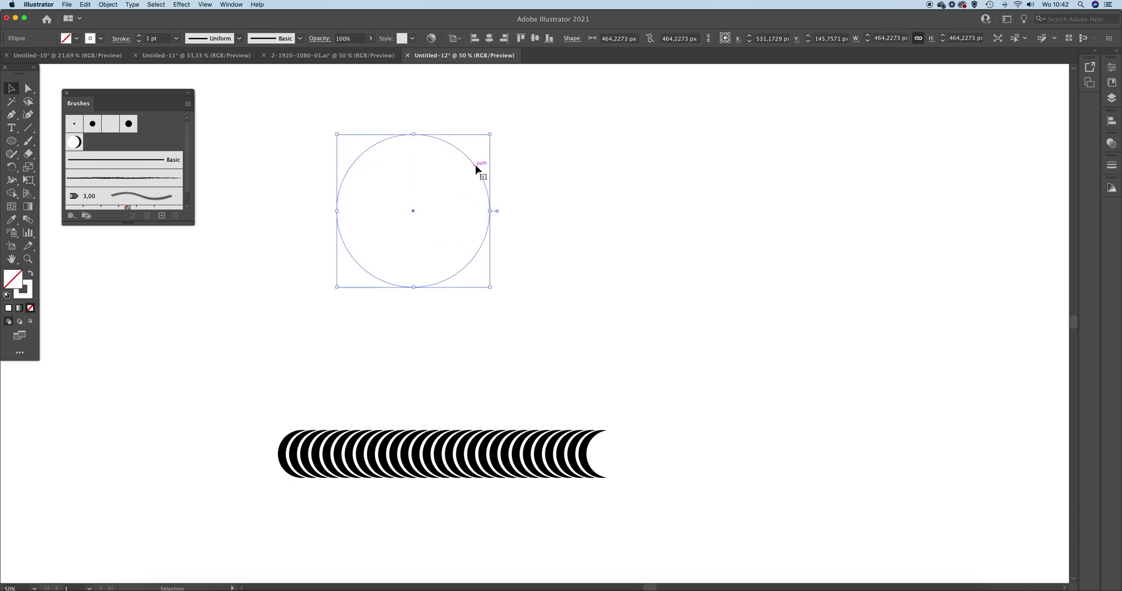
{"action": "left_click_drag", "start_coordinate": [476, 168], "coordinate": [511, 168]}
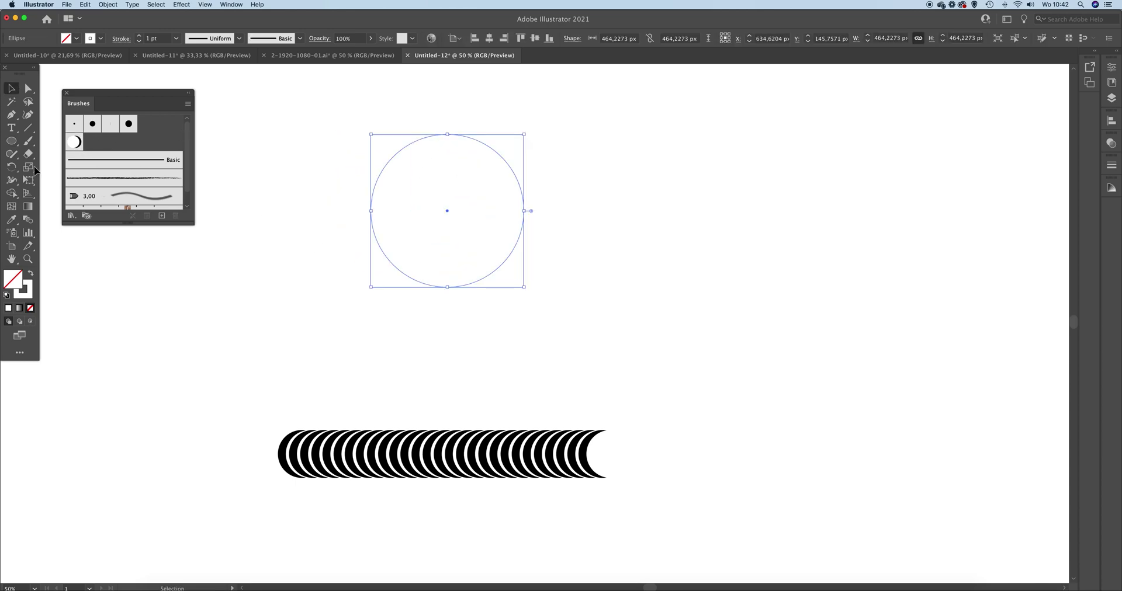
{"action": "double_click", "coordinate": [26, 291]}
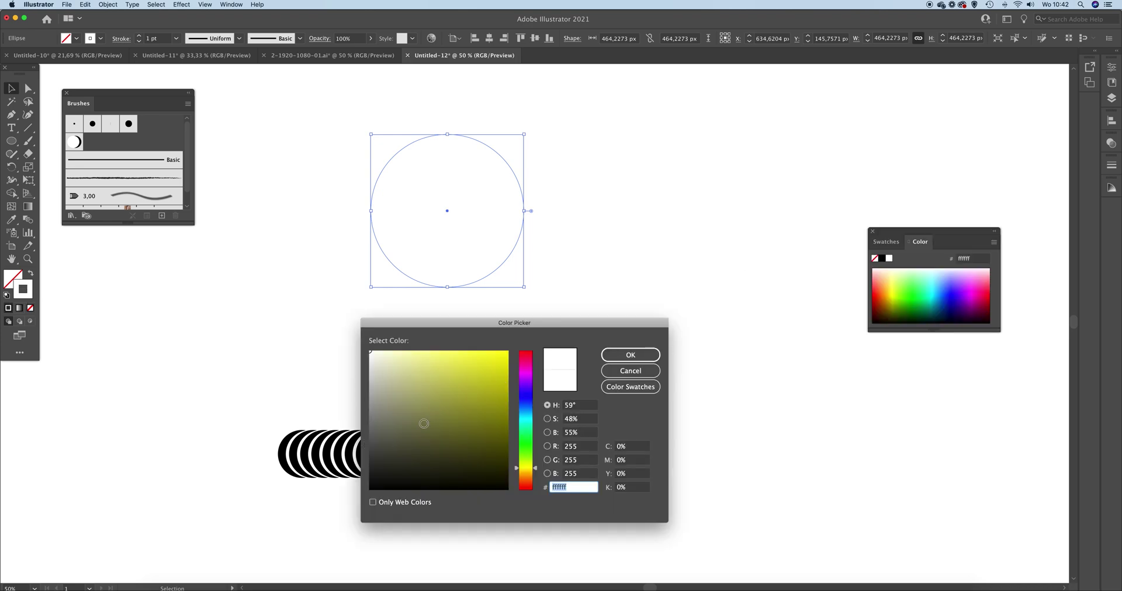
{"action": "left_click_drag", "start_coordinate": [424, 424], "coordinate": [365, 497]}
{"action": "left_click", "coordinate": [619, 354]}
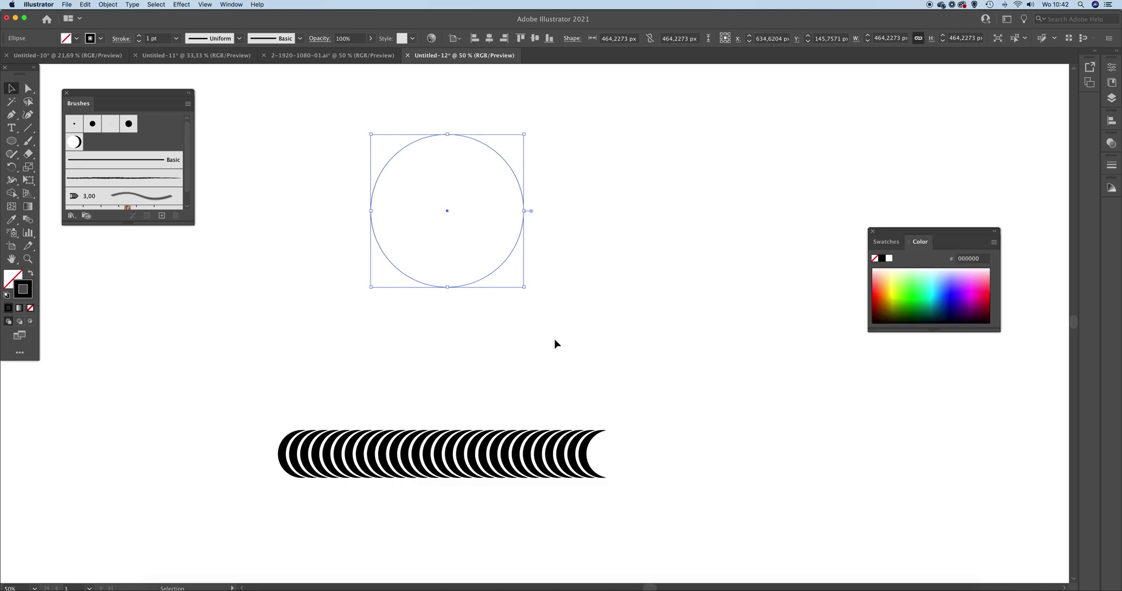
{"action": "left_click", "coordinate": [558, 345]}
Place a copy of the circle's lower half-arc directly below the circle
{"action": "left_click", "coordinate": [28, 89]}
{"action": "left_click", "coordinate": [490, 276]}
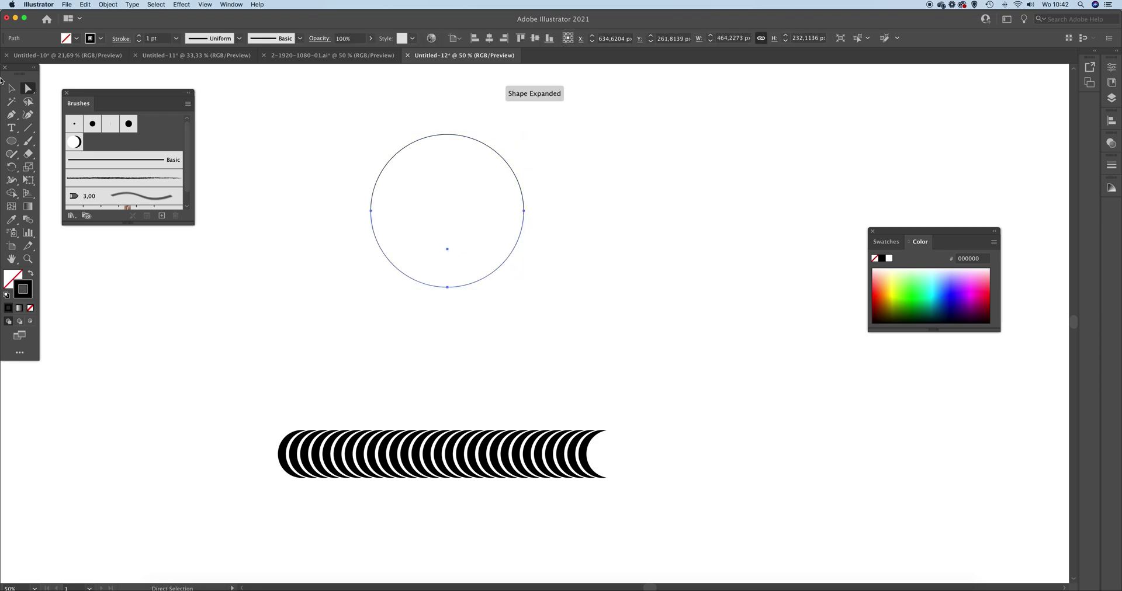
{"action": "left_click", "coordinate": [10, 88]}
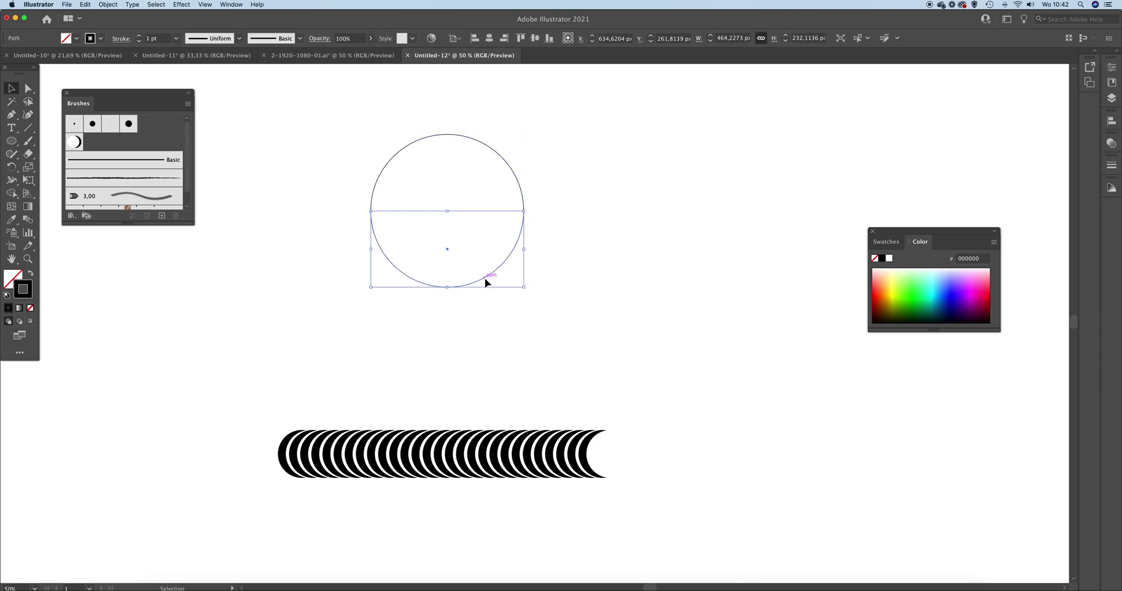
{"action": "left_click_drag", "start_coordinate": [484, 282], "coordinate": [491, 393]}
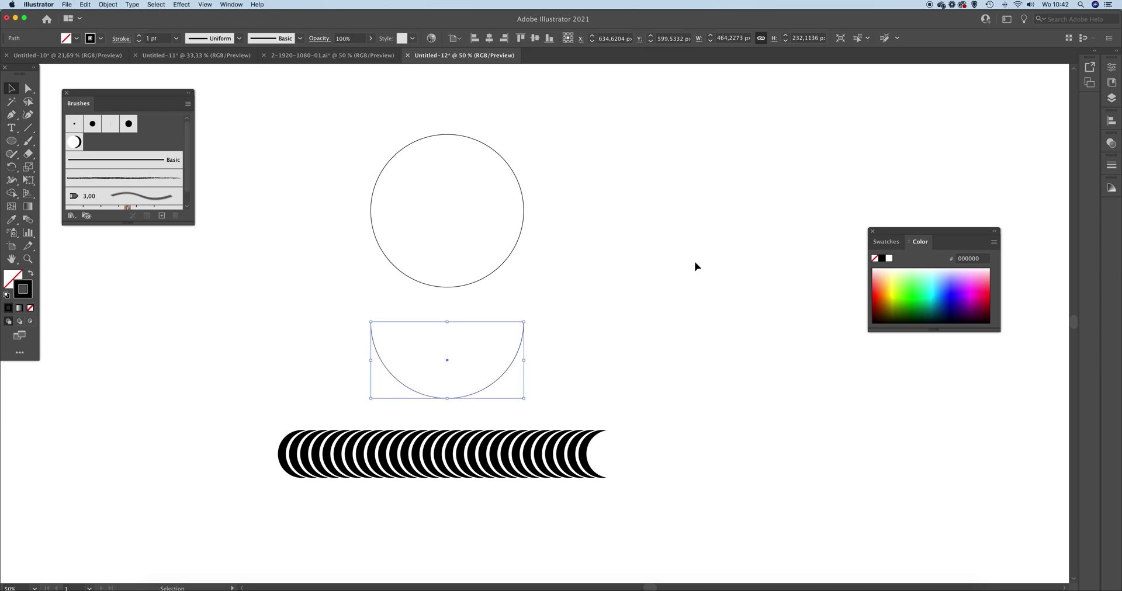
{"action": "left_click", "coordinate": [549, 258]}
{"action": "scroll", "coordinate": [561, 280], "scroll_direction": "up", "scroll_amount": 2}
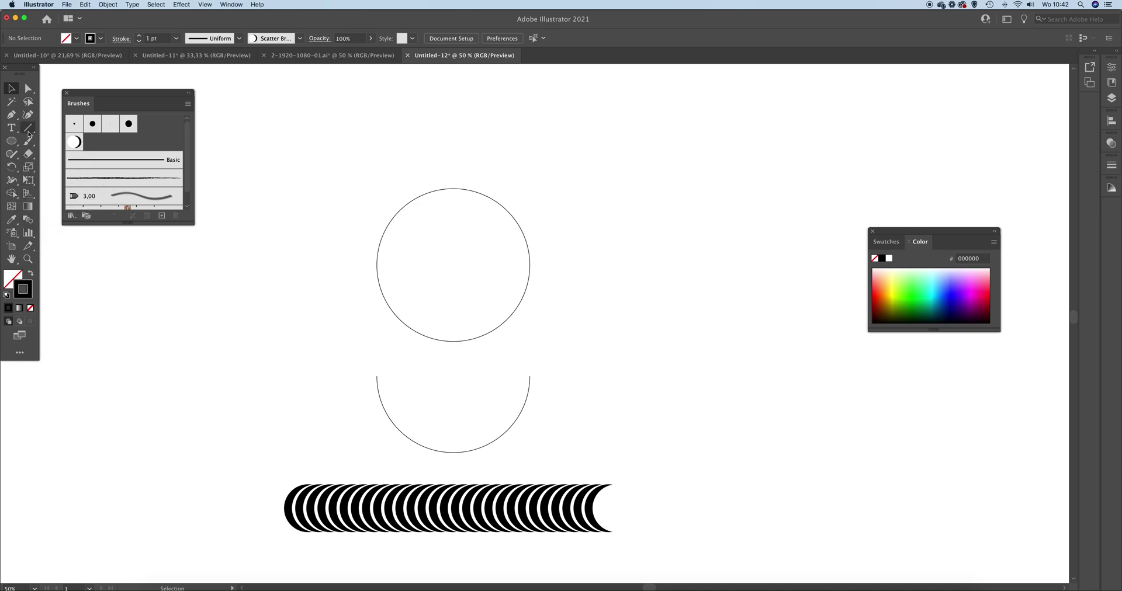
Cut the circle open at its right anchor point with the Scissors tool
{"action": "left_click_drag", "start_coordinate": [28, 154], "coordinate": [76, 170]}
{"action": "left_click", "coordinate": [77, 170]}
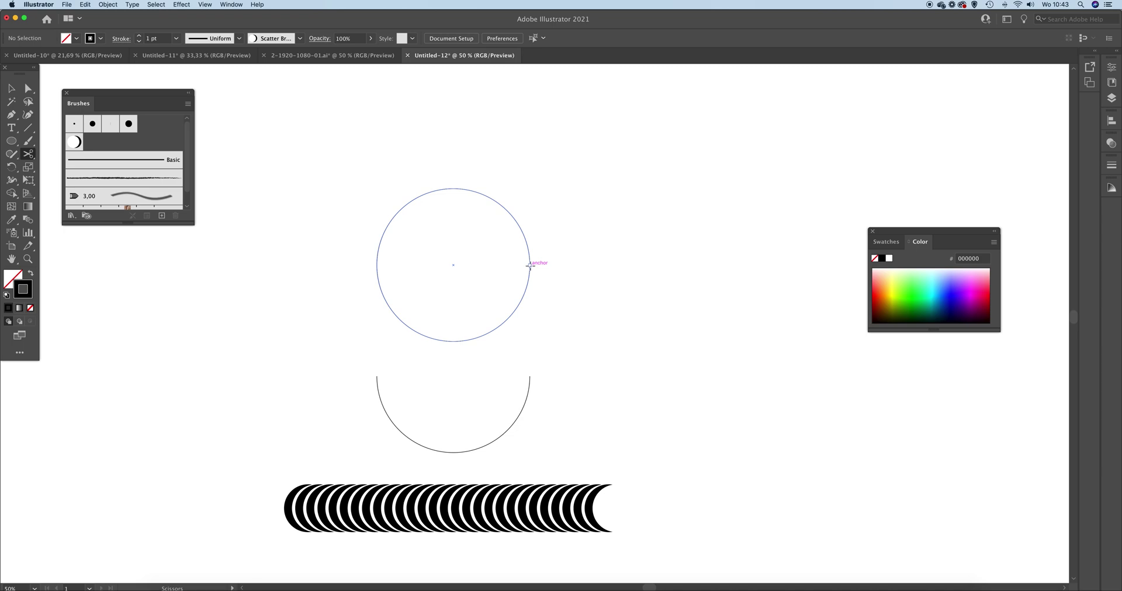
{"action": "left_click", "coordinate": [531, 265]}
{"action": "key", "text": "super"}
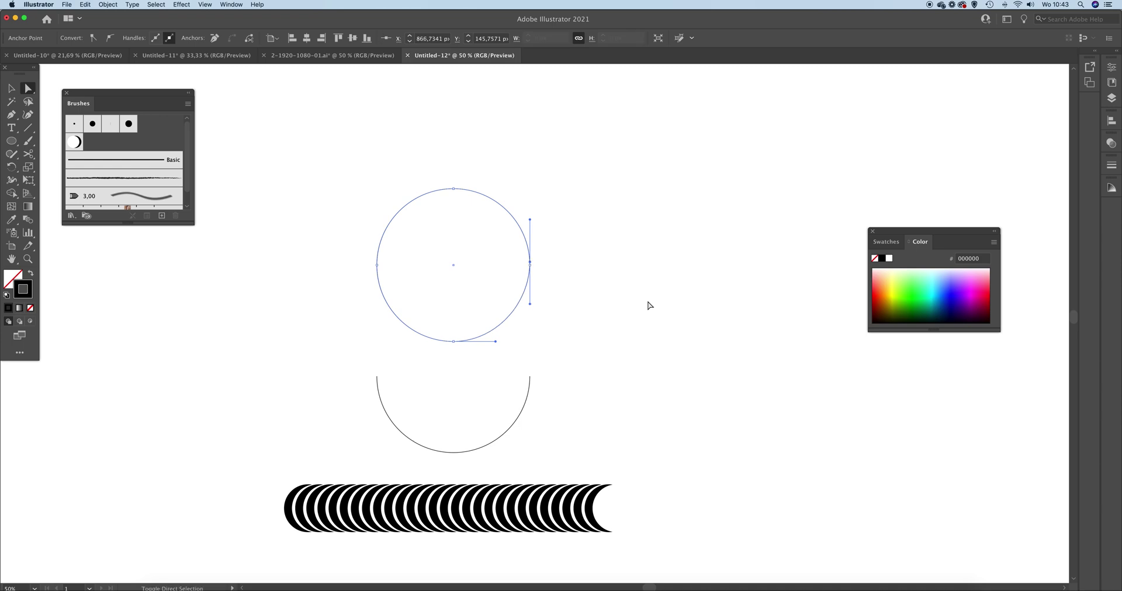
{"action": "key", "text": "Down"}
{"action": "key", "text": "Down"}
{"action": "key", "text": "Down"}
{"action": "key", "text": "Down"}
{"action": "key", "text": "Down"}
{"action": "key", "text": "Down"}
{"action": "key", "text": "Down"}
{"action": "key", "text": "Down"}
{"action": "key", "text": "Down"}
{"action": "key", "text": "Down"}
{"action": "key", "text": "Up"}
{"action": "key", "text": "Up"}
{"action": "key", "text": "Up"}
{"action": "key", "text": "Up"}
{"action": "key", "text": "Up"}
{"action": "key", "text": "Up"}
{"action": "key", "text": "Up"}
{"action": "key", "text": "Up"}
{"action": "key", "text": "Up"}
{"action": "key", "text": "Up"}
Join the lower arc to the circle's right point and shift that anchor 10 px right
{"action": "key", "text": "p"}
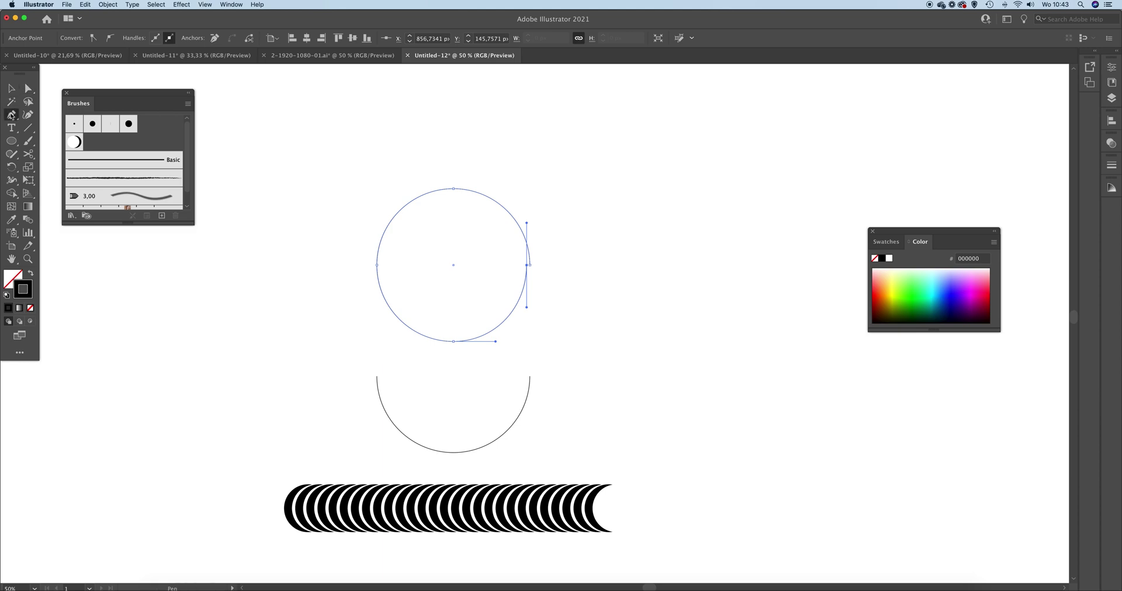
{"action": "left_click", "coordinate": [530, 377]}
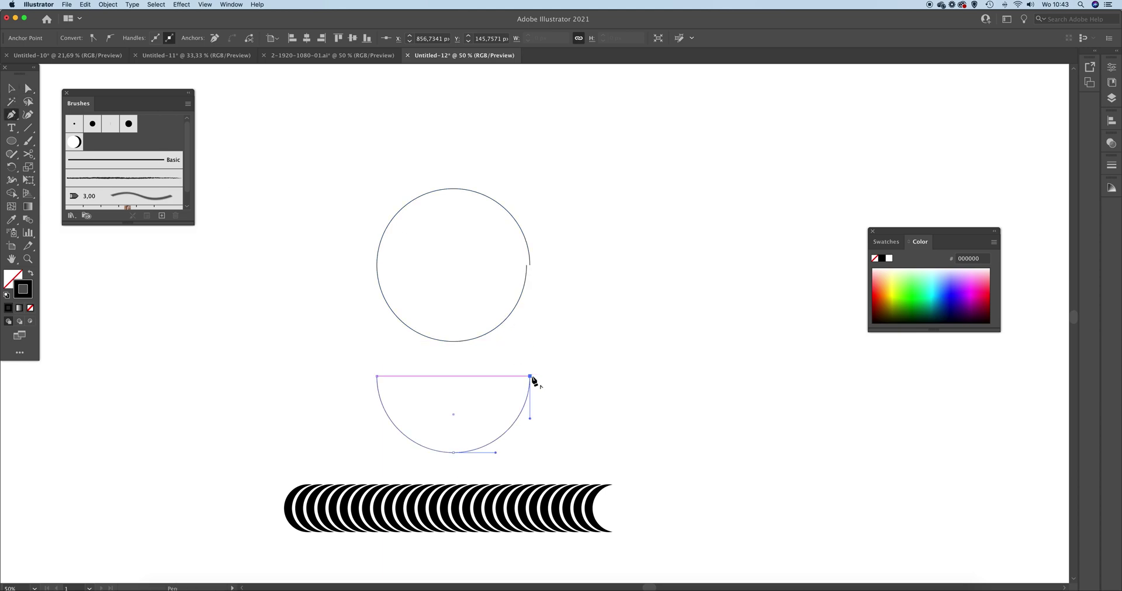
{"action": "left_click", "coordinate": [530, 266]}
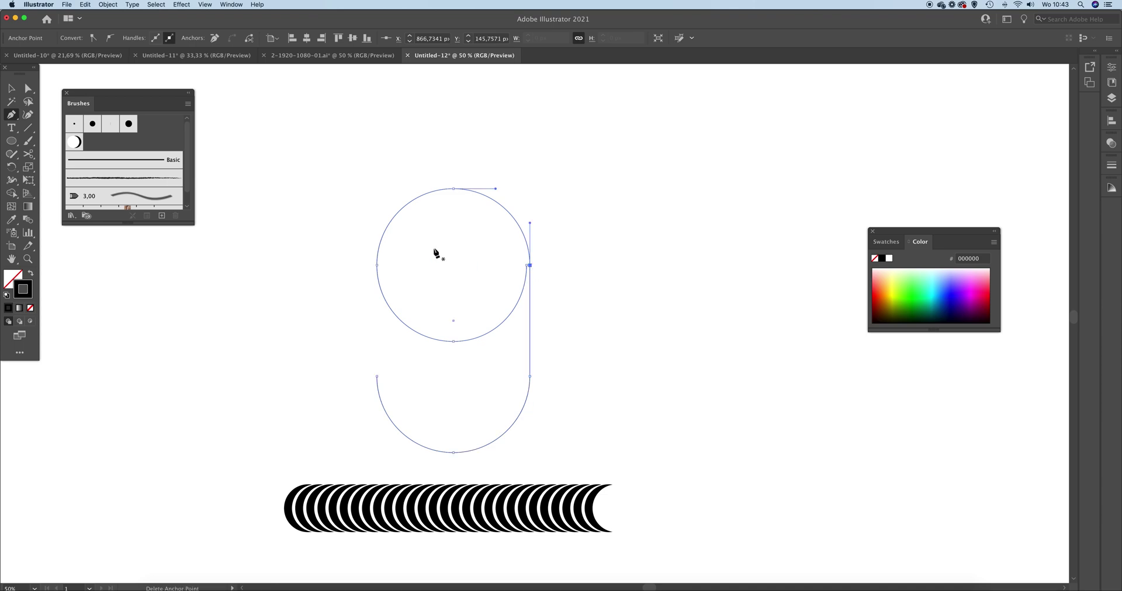
{"action": "key", "text": "a"}
{"action": "left_click", "coordinate": [524, 233]}
{"action": "left_click", "coordinate": [528, 266]}
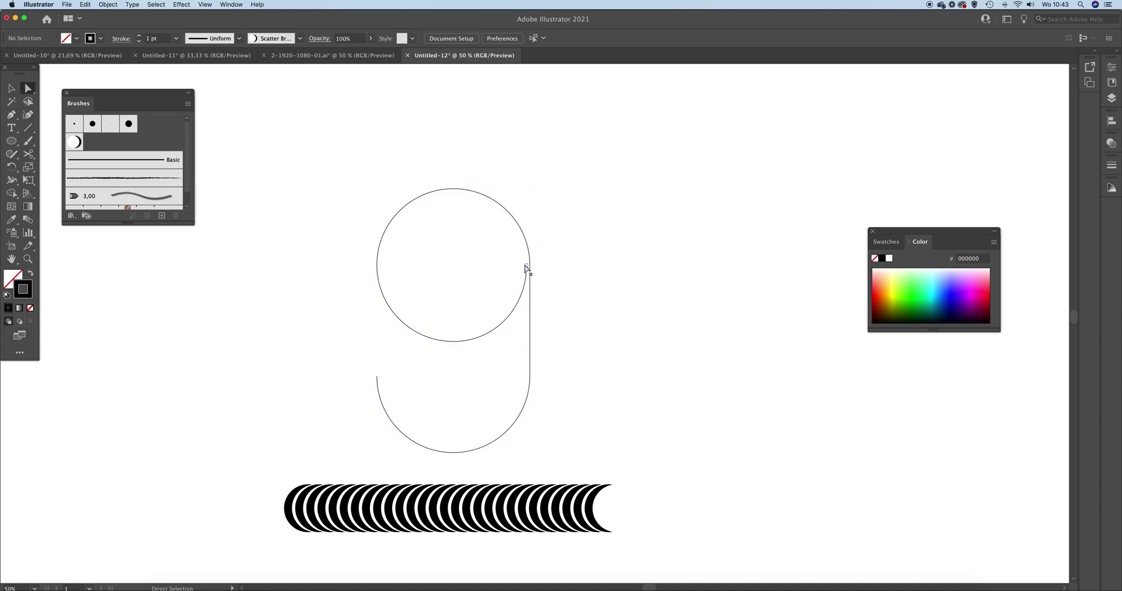
{"action": "key", "text": "shift+Right"}
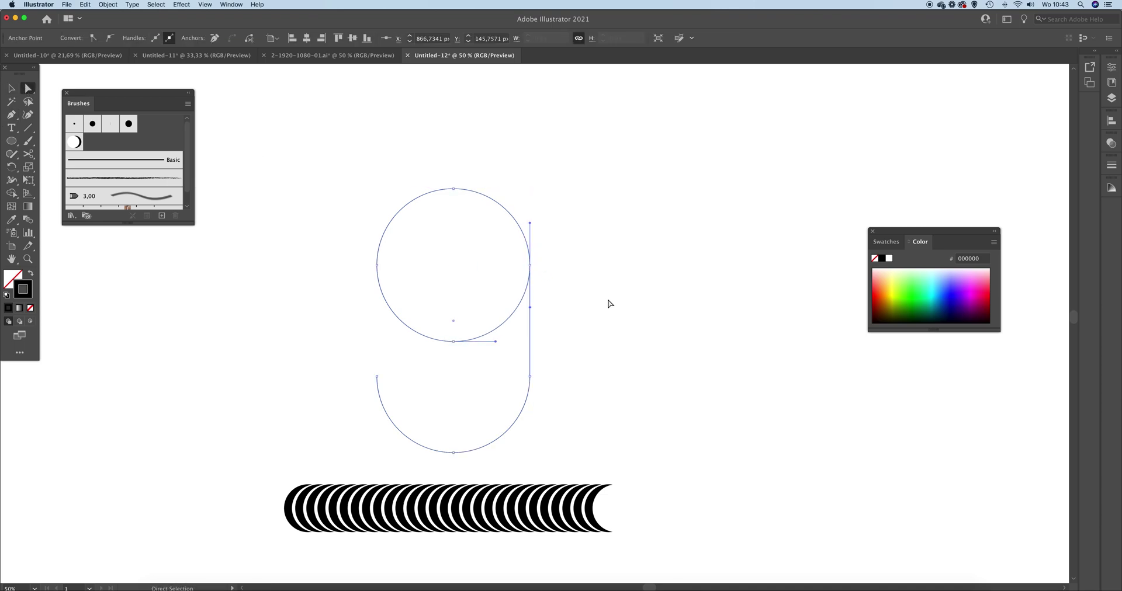
{"action": "left_click", "coordinate": [10, 88]}
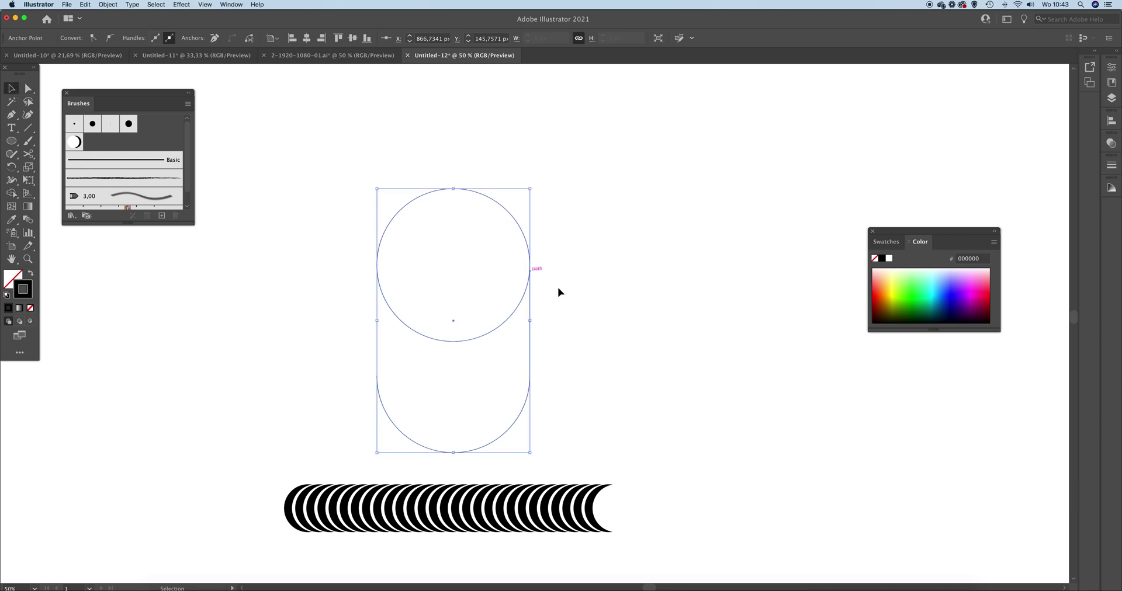
{"action": "left_click_drag", "start_coordinate": [606, 385], "coordinate": [346, 171]}
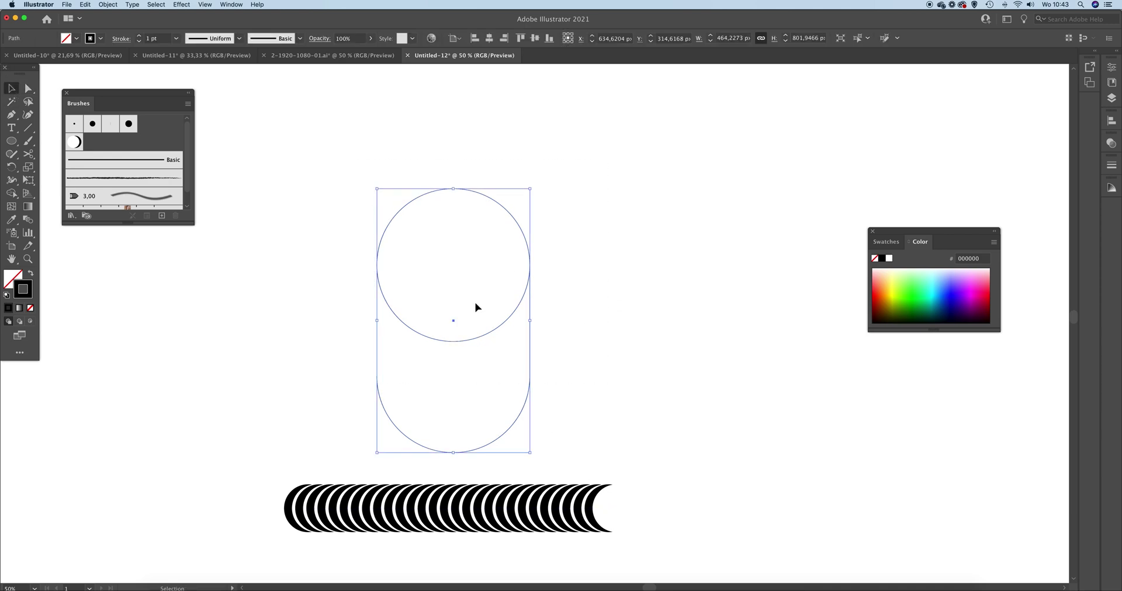
Apply the striped crescent Scatter Brush 1 to the 9 outline
{"action": "left_click", "coordinate": [75, 142]}
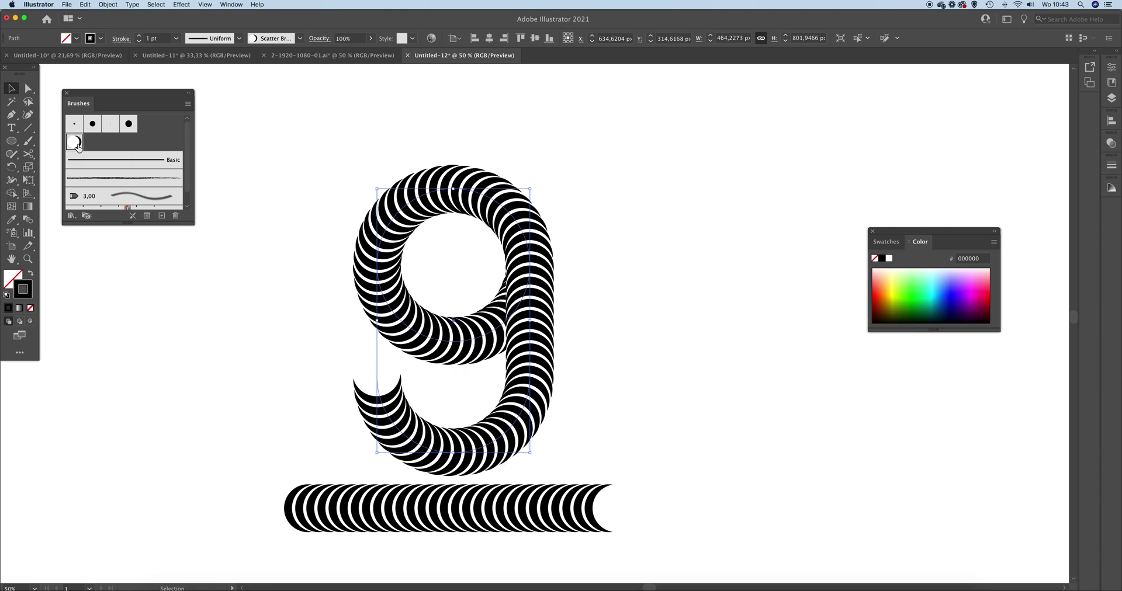
{"action": "left_click", "coordinate": [591, 282]}
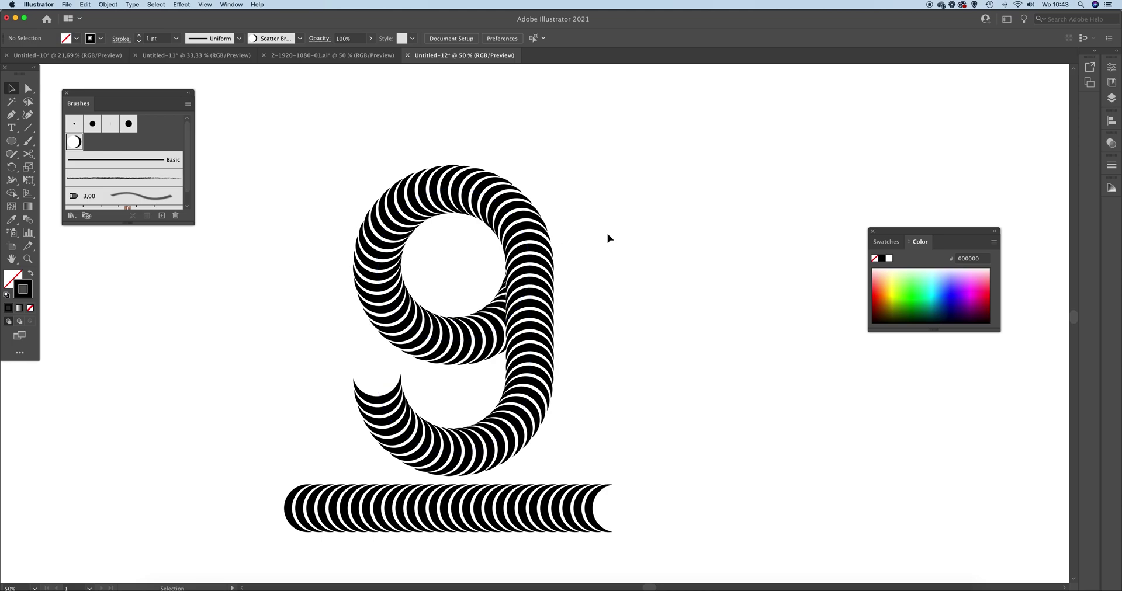
{"action": "left_click", "coordinate": [525, 203]}
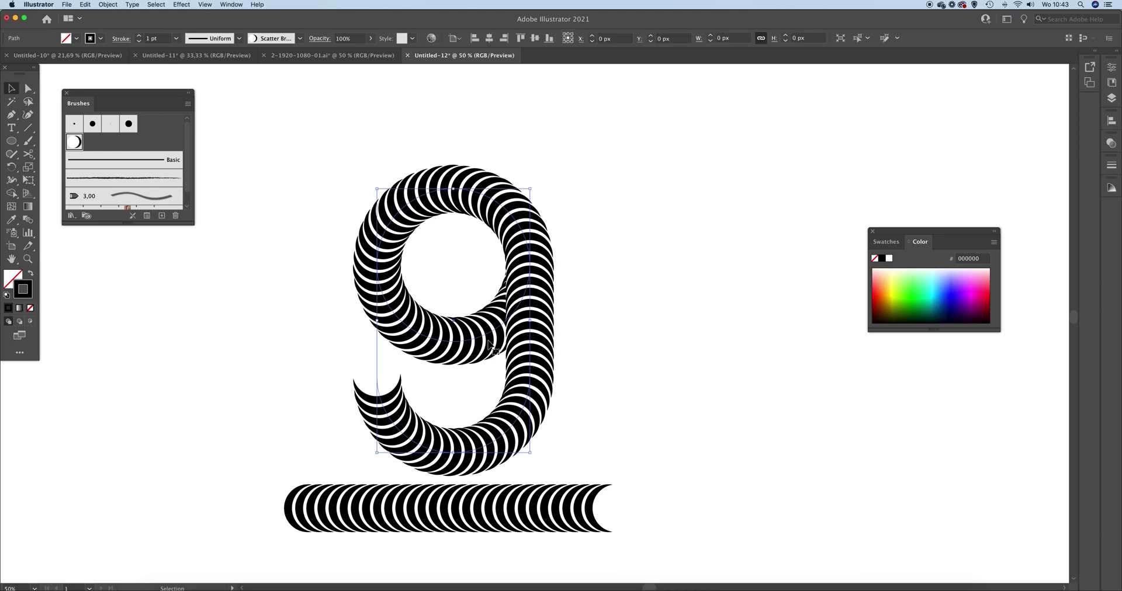
Set the 9's stroke weight to 2 pt
{"action": "left_click", "coordinate": [139, 36]}
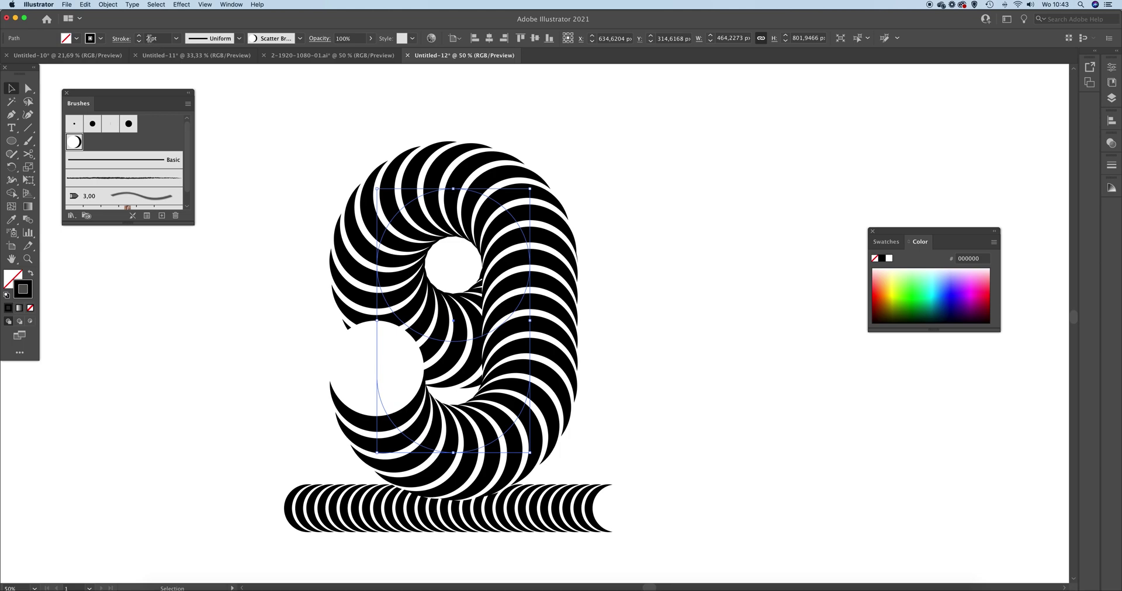
{"action": "left_click", "coordinate": [150, 38]}
{"action": "key", "text": "Down"}
{"action": "key", "text": "Up"}
{"action": "key", "text": "Up"}
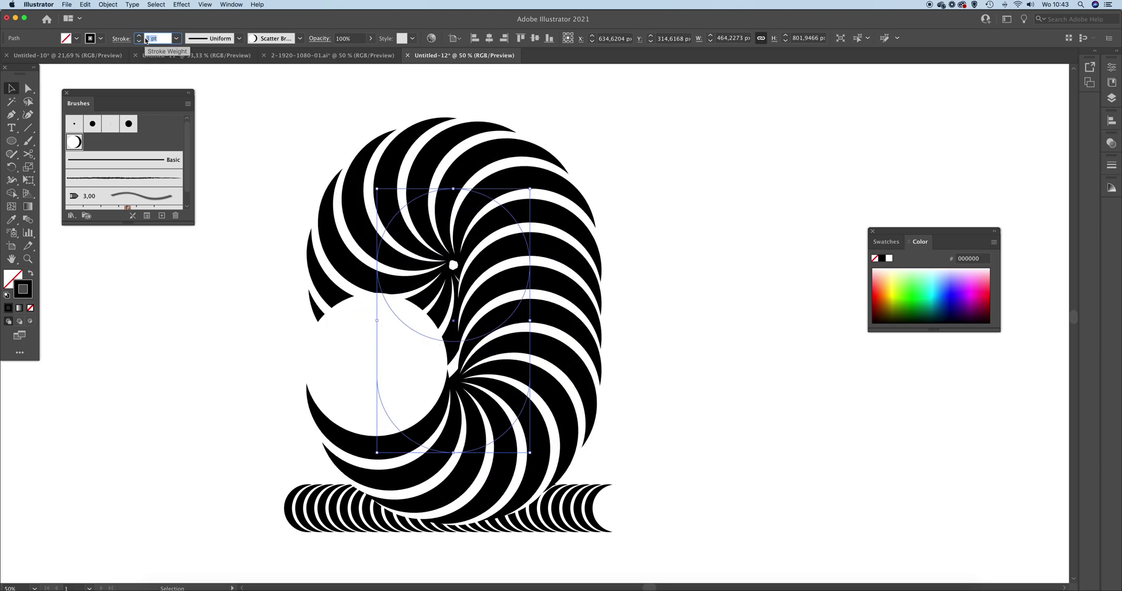
{"action": "key", "text": "Down"}
{"action": "key", "text": "Up"}
{"action": "key", "text": "Up"}
{"action": "key", "text": "Down"}
{"action": "key", "text": "Down"}
{"action": "key", "text": "Down"}
{"action": "key", "text": "Up"}
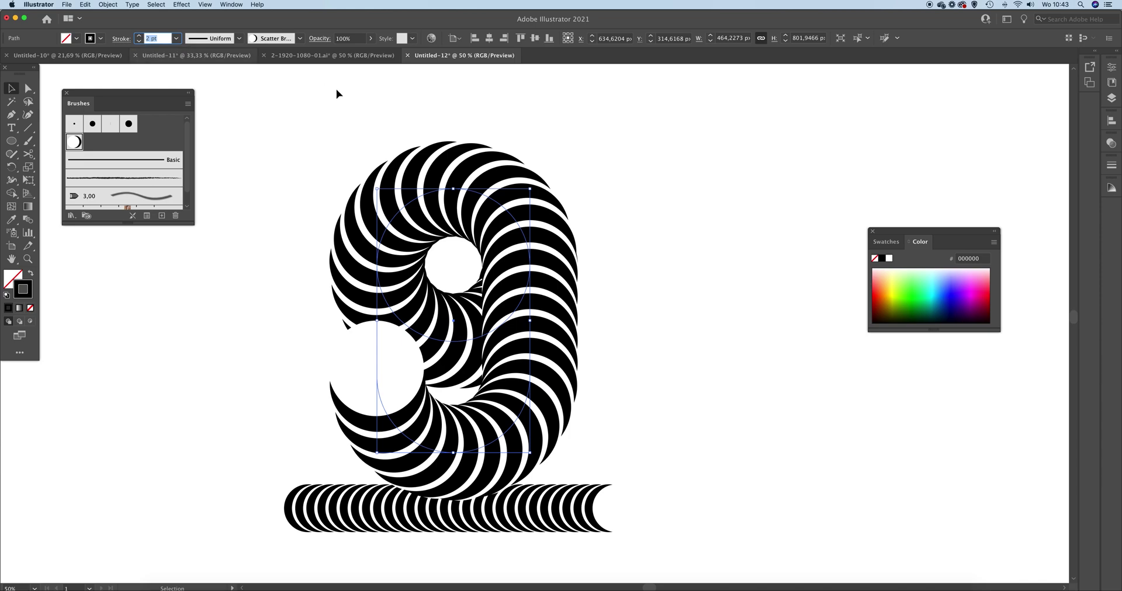
{"action": "scroll", "coordinate": [552, 239], "scroll_direction": "down", "scroll_amount": 3}
Move the 9 higher and delete the sample brush stroke beneath it
{"action": "left_click_drag", "start_coordinate": [537, 238], "coordinate": [571, 210]}
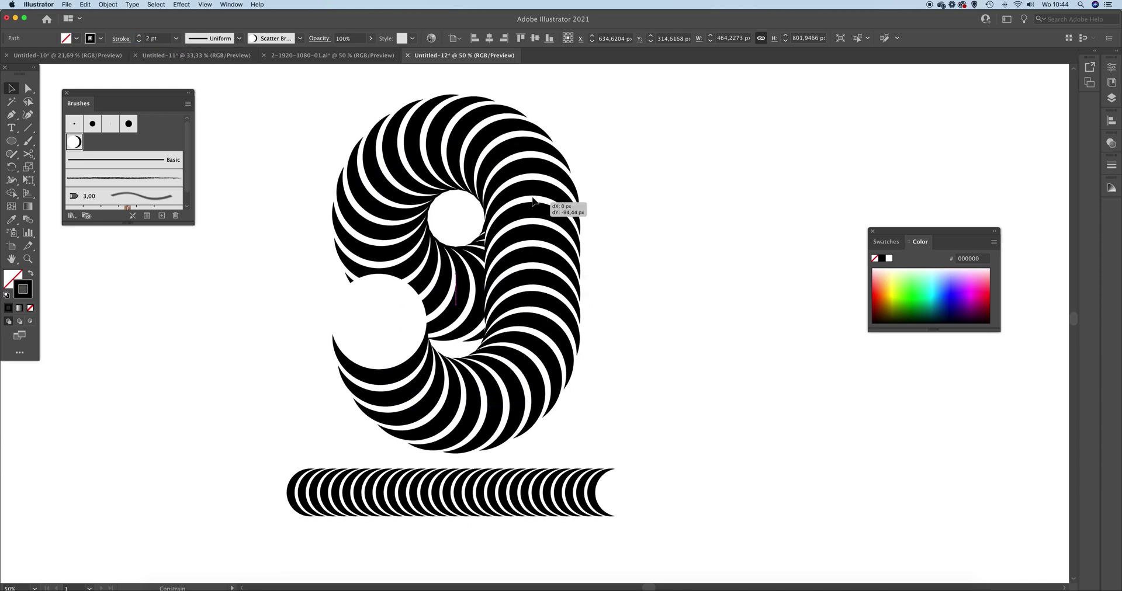
{"action": "scroll", "coordinate": [643, 339], "scroll_direction": "up", "scroll_amount": 2}
{"action": "left_click_drag", "start_coordinate": [628, 454], "coordinate": [539, 567]}
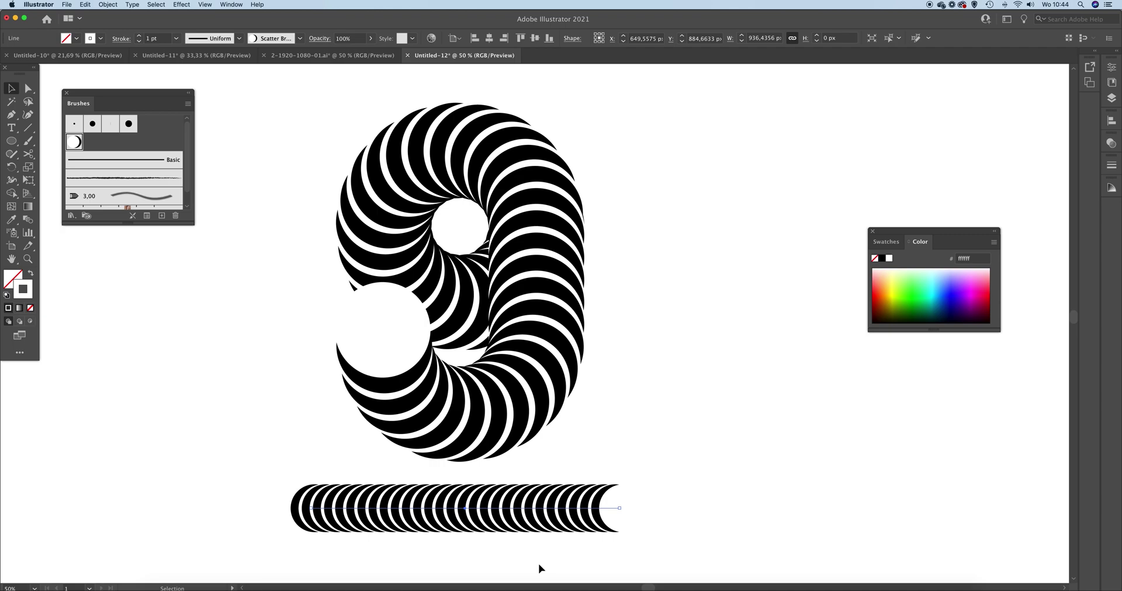
{"action": "key", "text": "BackSpace"}
{"action": "key", "text": "super+minus"}
{"action": "left_click_drag", "start_coordinate": [516, 455], "coordinate": [500, 430]}
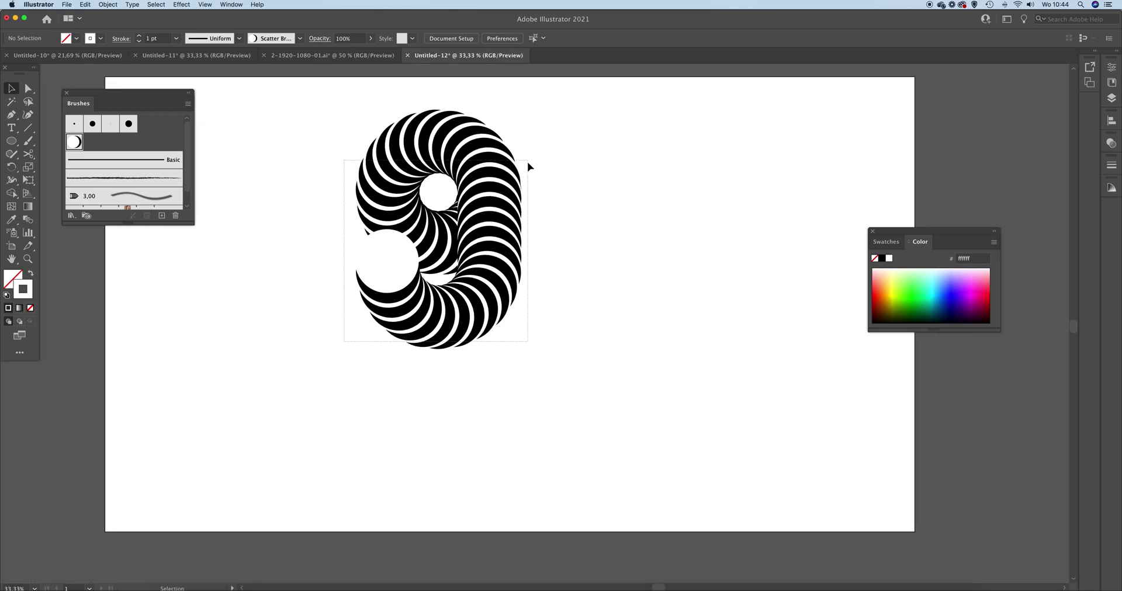
Center the 9 on the page and scale it down to about 275 px wide
{"action": "left_click", "coordinate": [529, 165]}
{"action": "left_click_drag", "start_coordinate": [530, 227], "coordinate": [571, 276]}
{"action": "key", "text": "super+plus"}
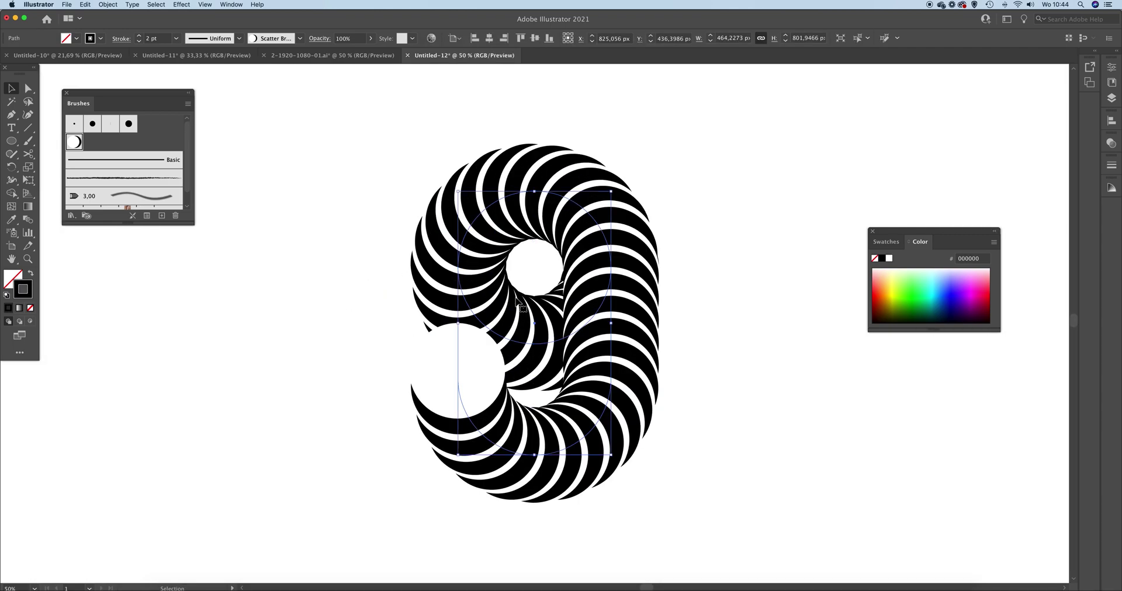
{"action": "left_click_drag", "start_coordinate": [612, 323], "coordinate": [550, 324]}
{"action": "left_click", "coordinate": [364, 183]}
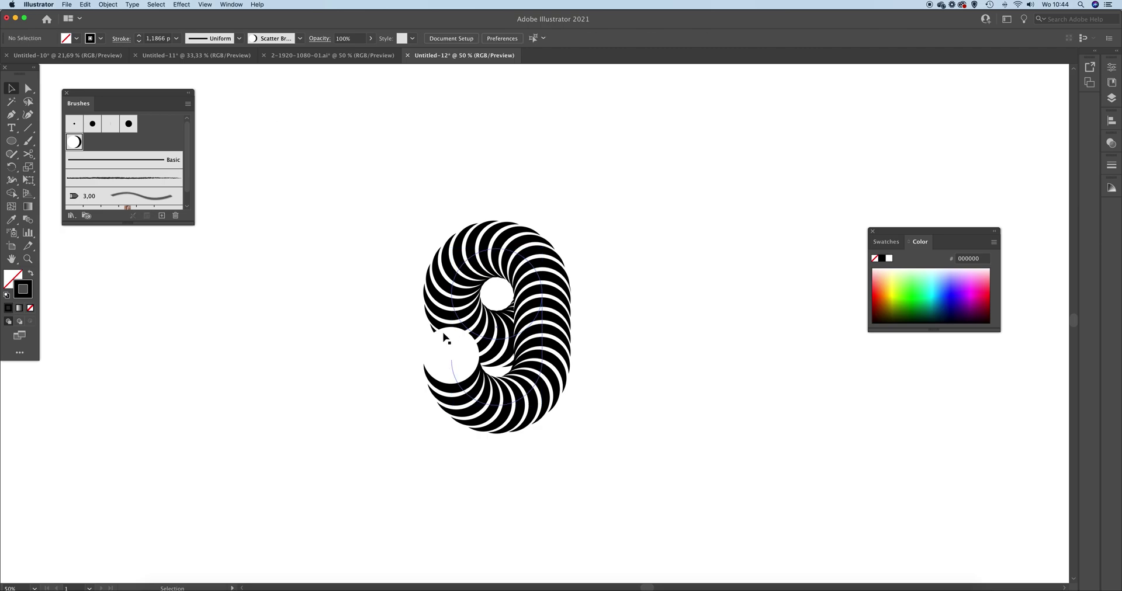
{"action": "key", "text": "super+Tab"}
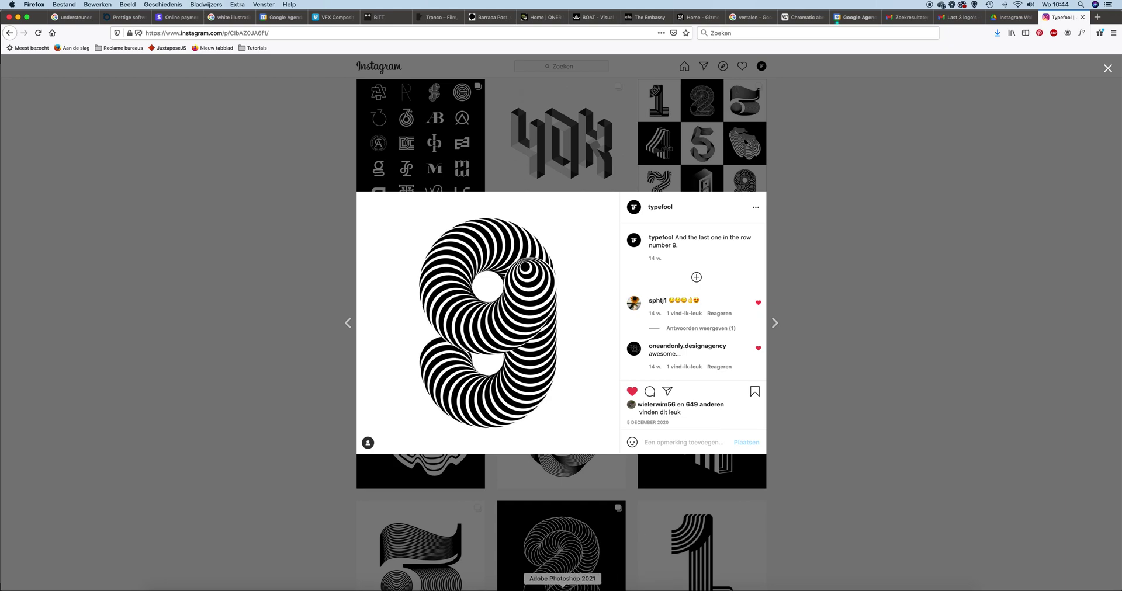
{"action": "left_click", "coordinate": [562, 590]}
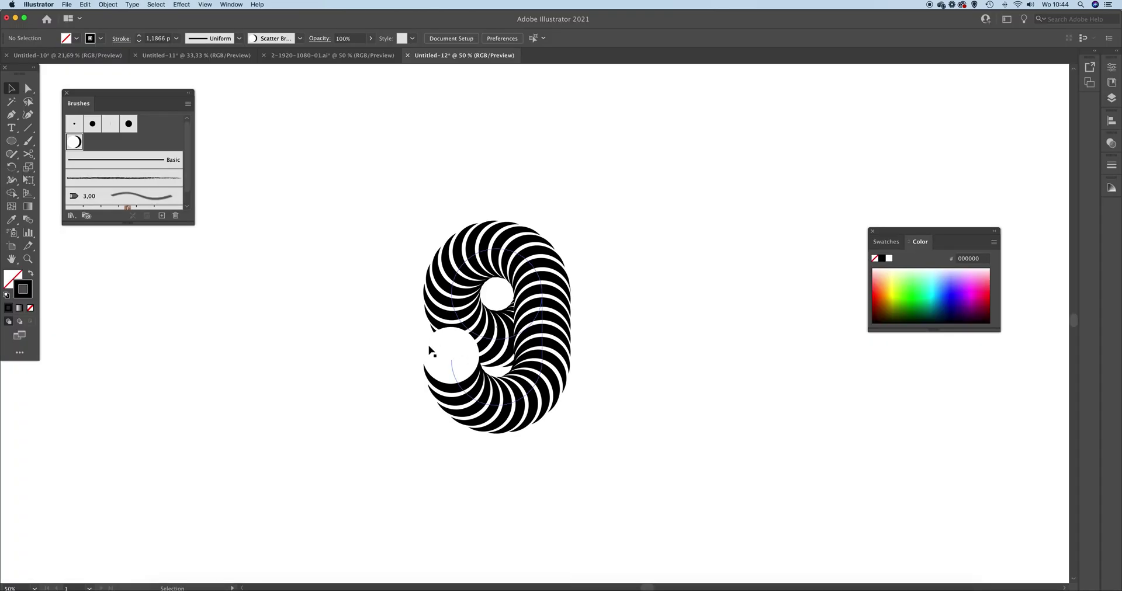
{"action": "left_click", "coordinate": [472, 351]}
{"action": "left_click", "coordinate": [108, 4]}
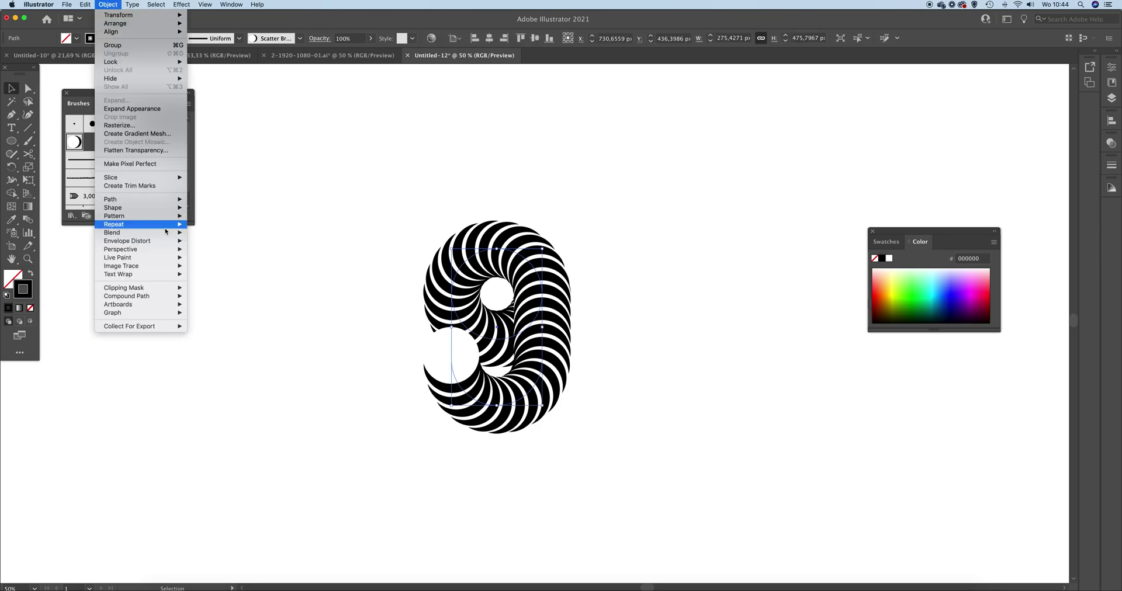
{"action": "mouse_move", "coordinate": [167, 219]}
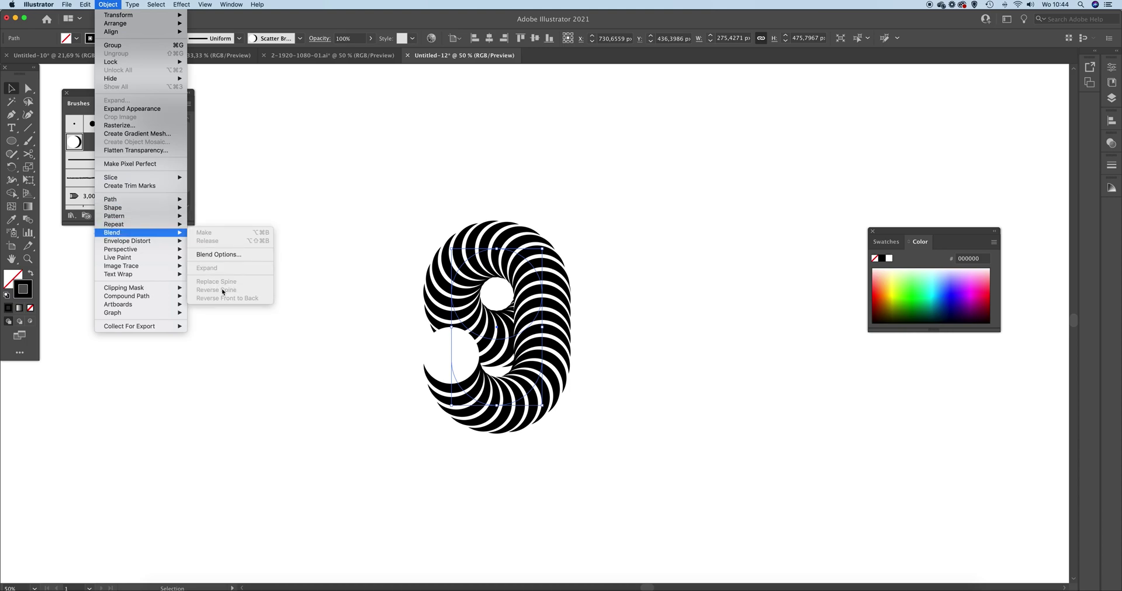
{"action": "key", "text": "Escape"}
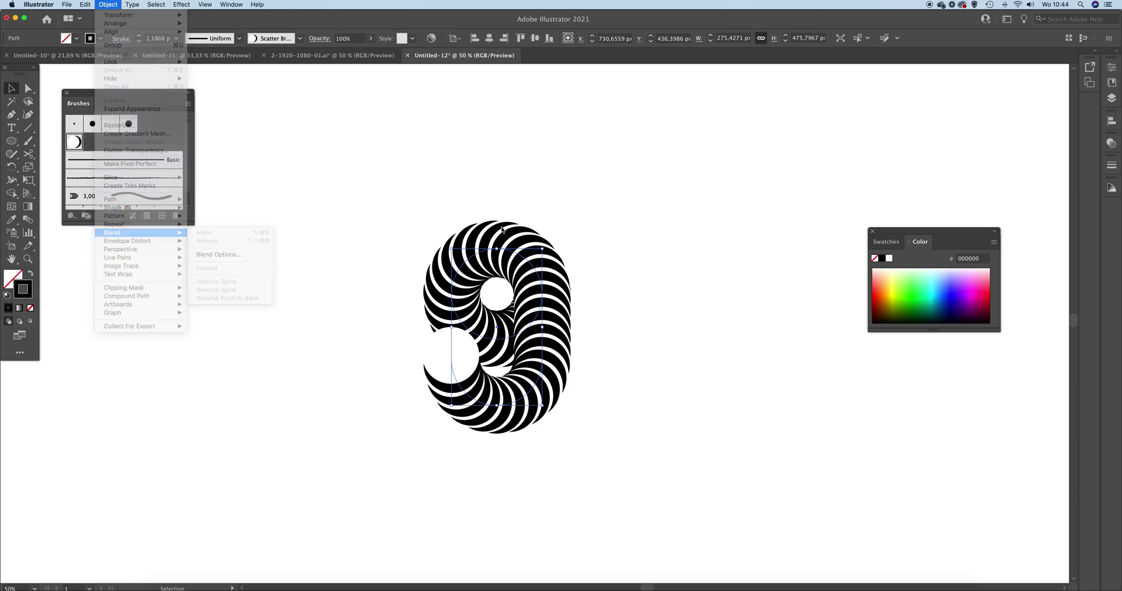
{"action": "left_click", "coordinate": [350, 337]}
{"action": "left_click", "coordinate": [468, 325]}
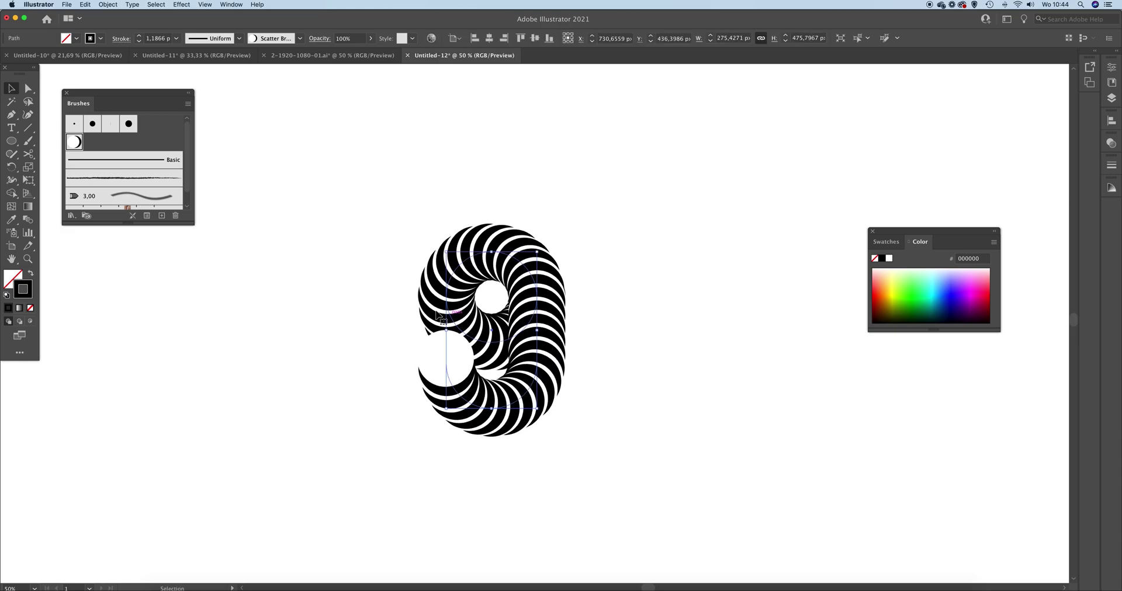
{"action": "left_click", "coordinate": [380, 291]}
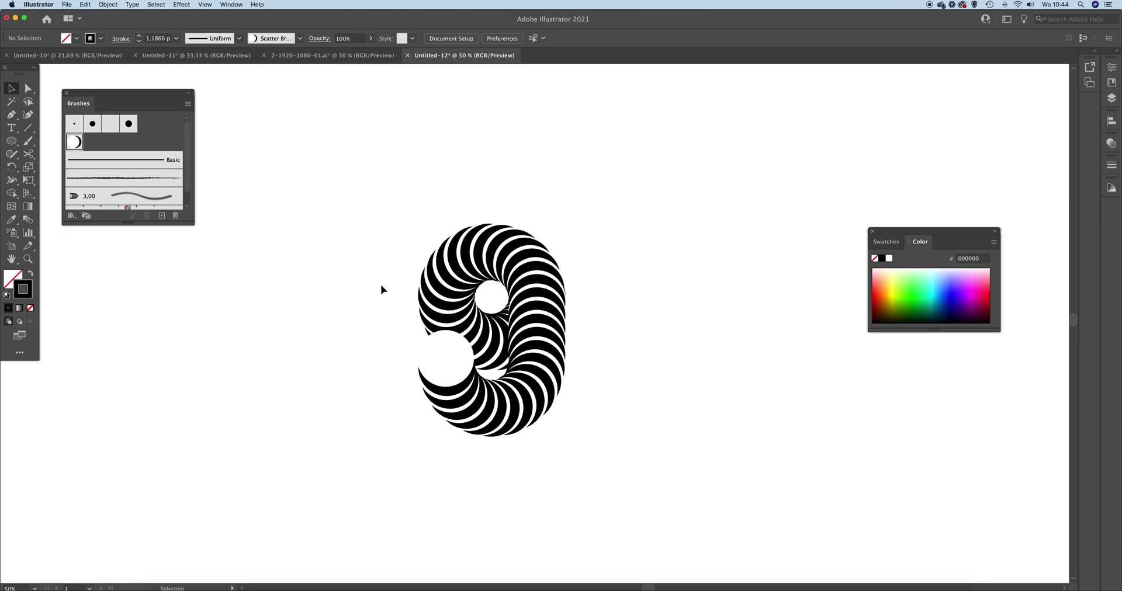